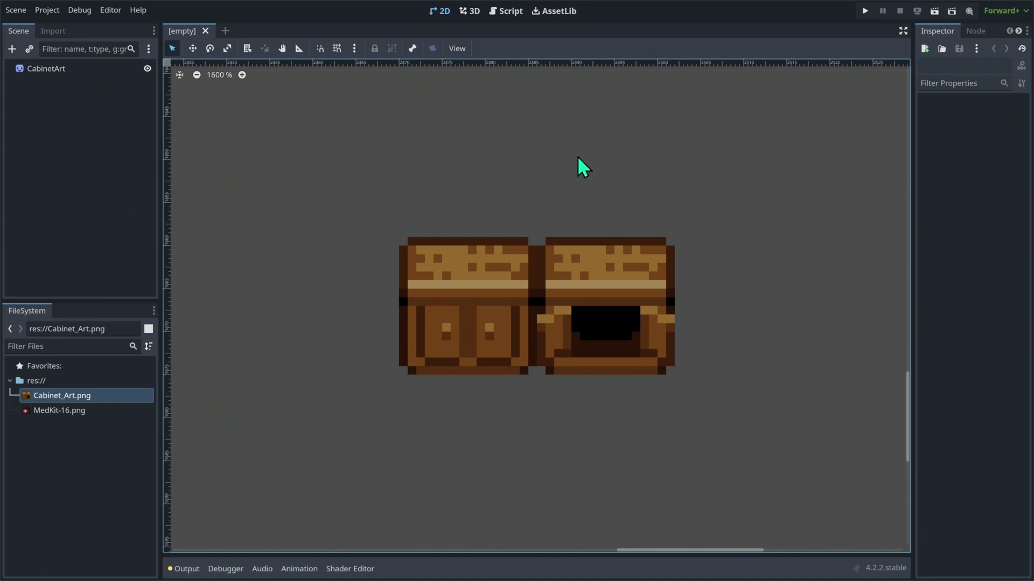
Step: Check the CabinetArt sprite in Godot, then create a new 16×16 transparent RGBA sprite
{"action": "left_click", "coordinate": [645, 331]}
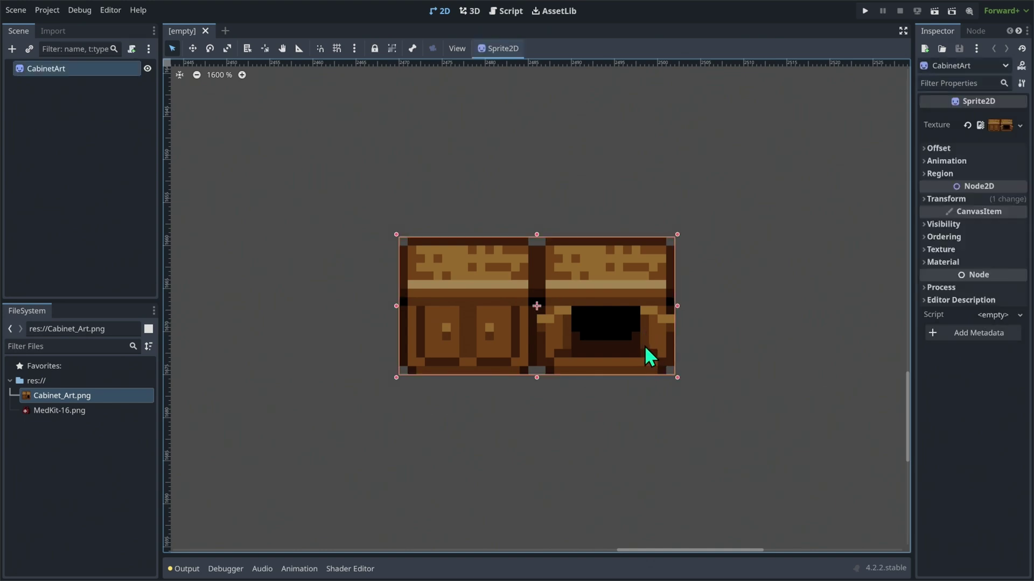
{"action": "left_click", "coordinate": [721, 300]}
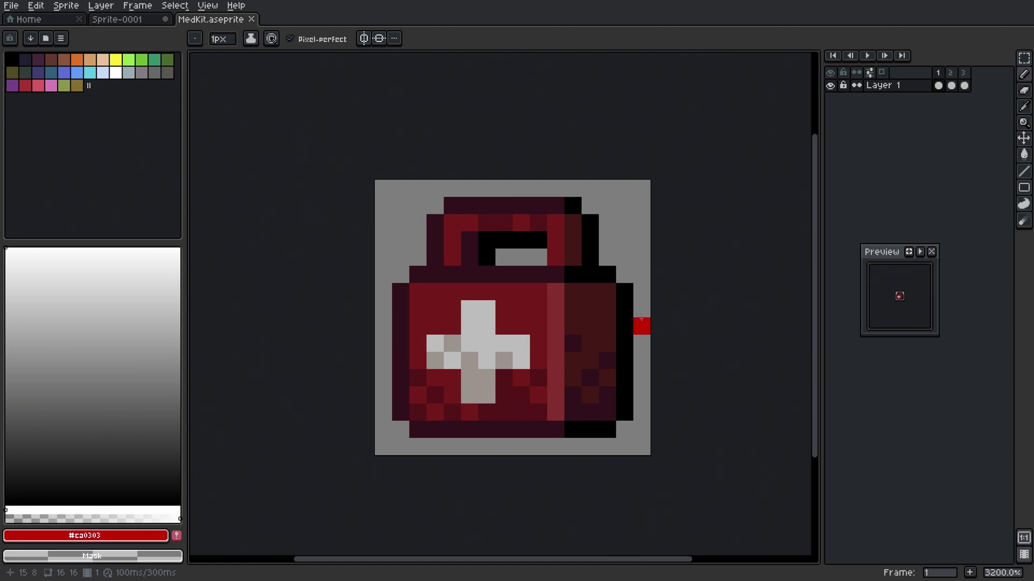
{"action": "left_click", "coordinate": [116, 19]}
{"action": "left_click", "coordinate": [11, 5]}
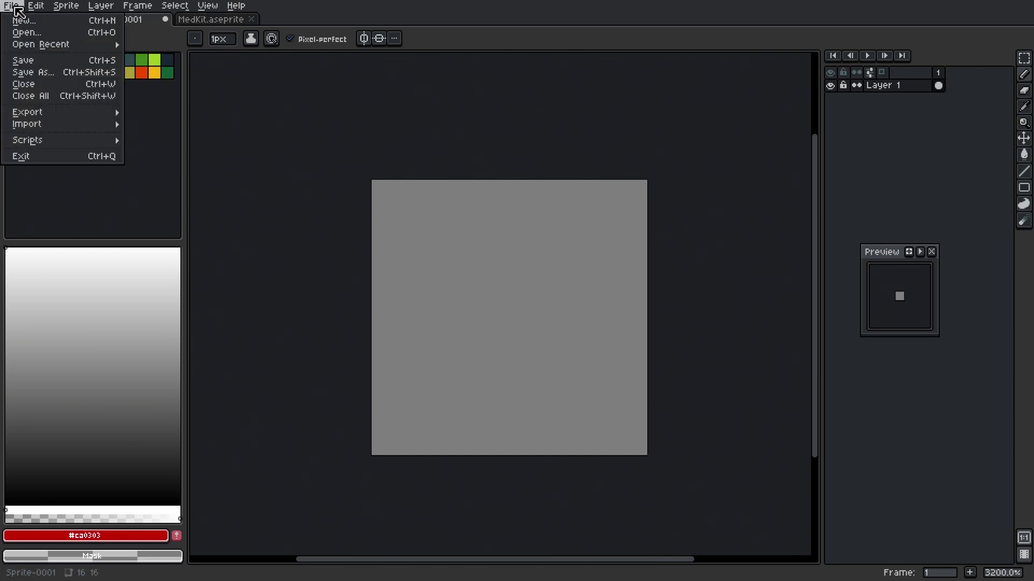
{"action": "left_click", "coordinate": [24, 22]}
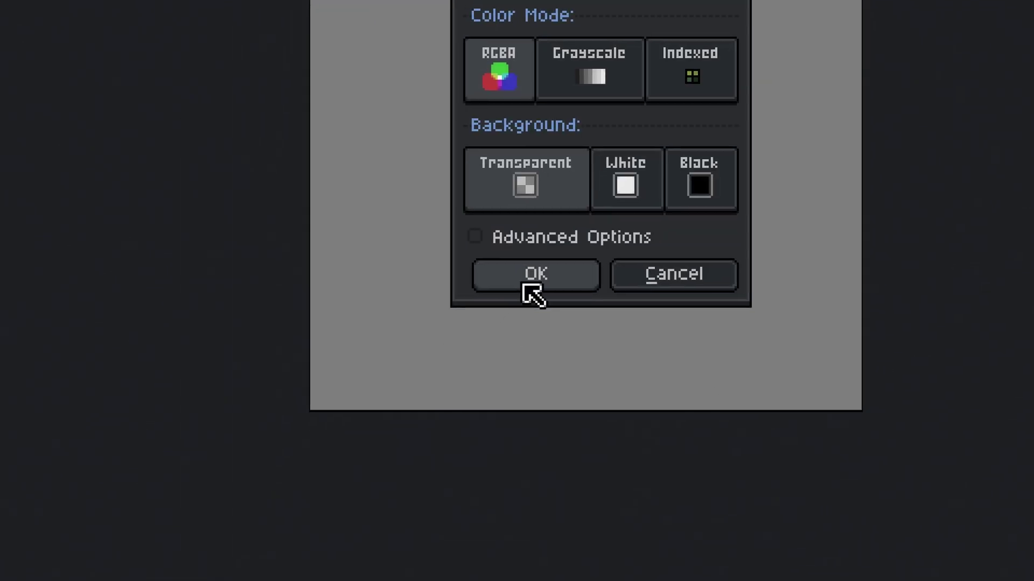
{"action": "left_click", "coordinate": [402, 555]}
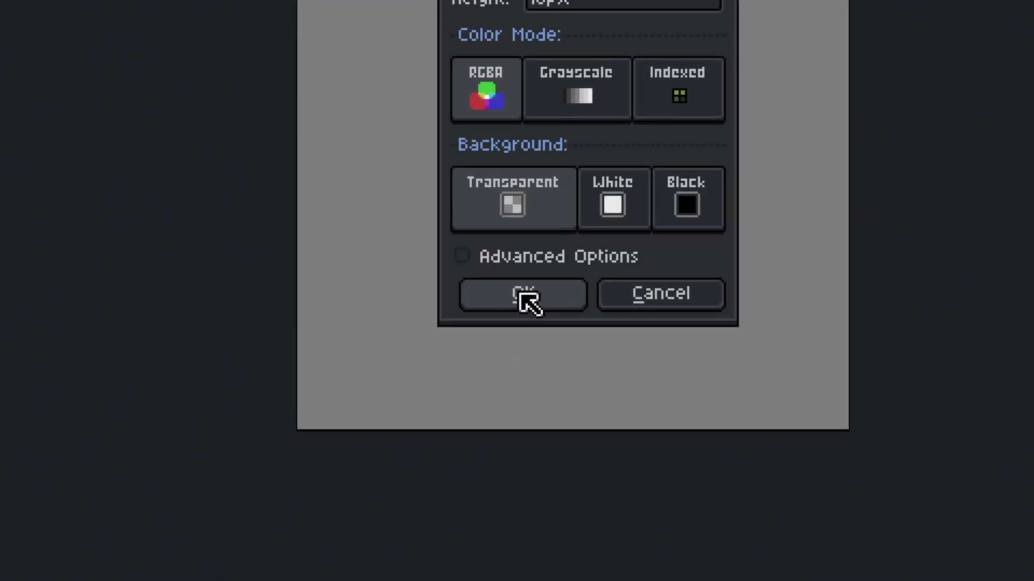
Step: Zoom in and centre the new 16×16 sprite on the canvas, with the Pencil ready
{"action": "scroll", "coordinate": [538, 348], "scroll_direction": "up", "scroll_amount": 7}
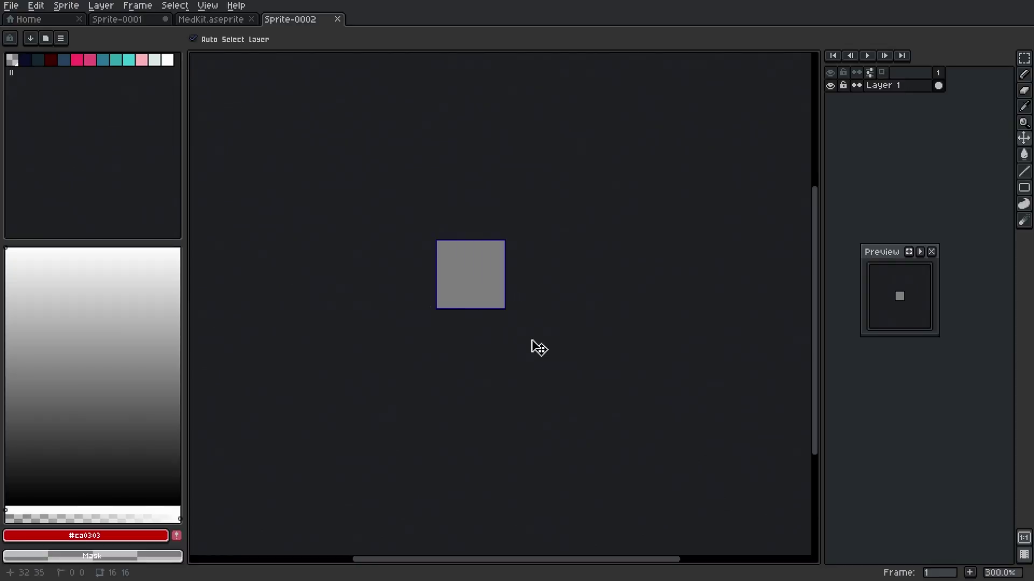
{"action": "scroll", "coordinate": [538, 348], "scroll_direction": "up", "scroll_amount": 2}
{"action": "key", "text": "space"}
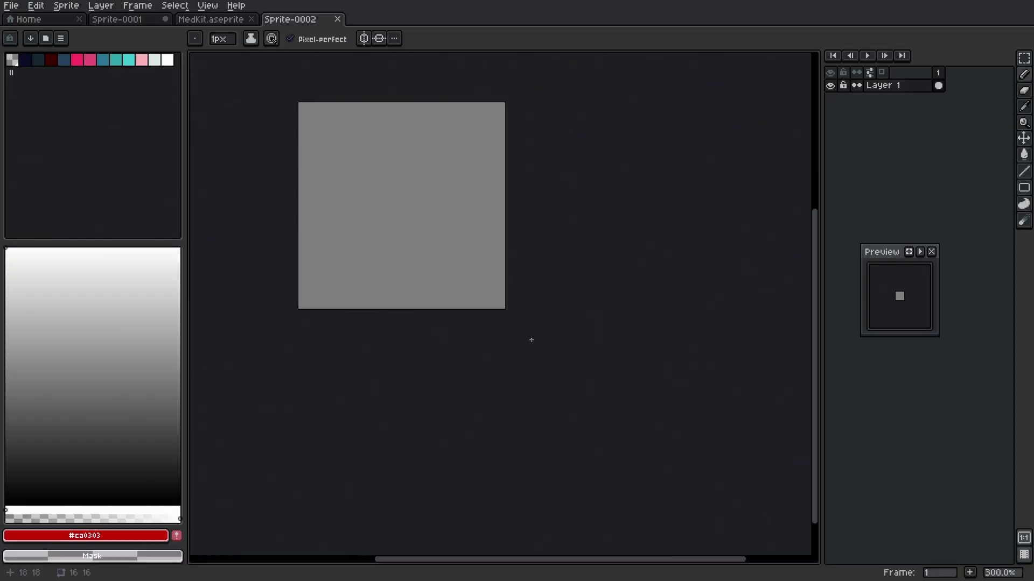
{"action": "left_click_drag", "start_coordinate": [529, 210], "coordinate": [627, 339]}
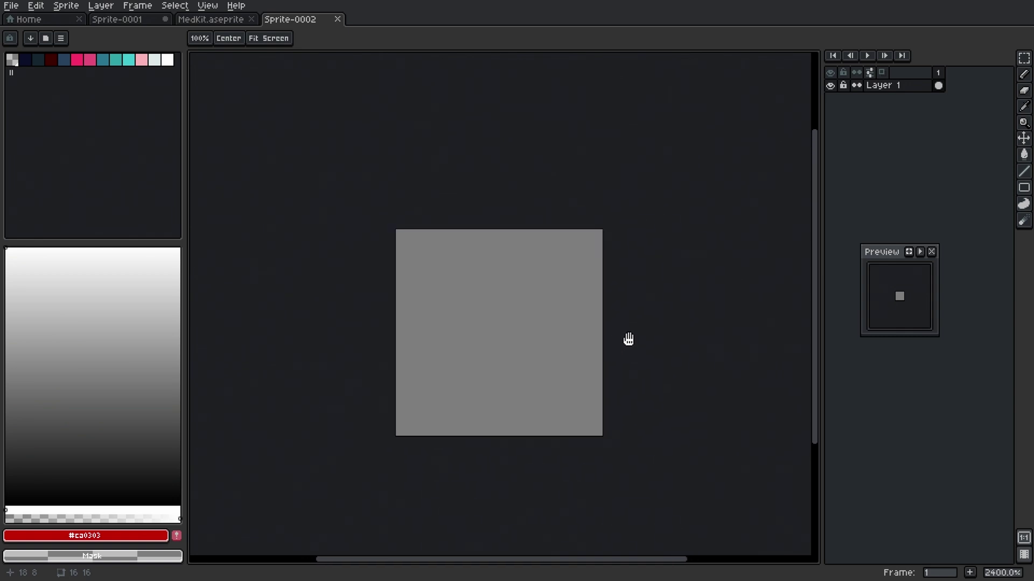
{"action": "scroll", "coordinate": [624, 343], "scroll_direction": "up", "scroll_amount": 1}
{"action": "key", "text": "b"}
{"action": "middle_click_drag", "start_coordinate": [630, 344], "coordinate": [668, 340]}
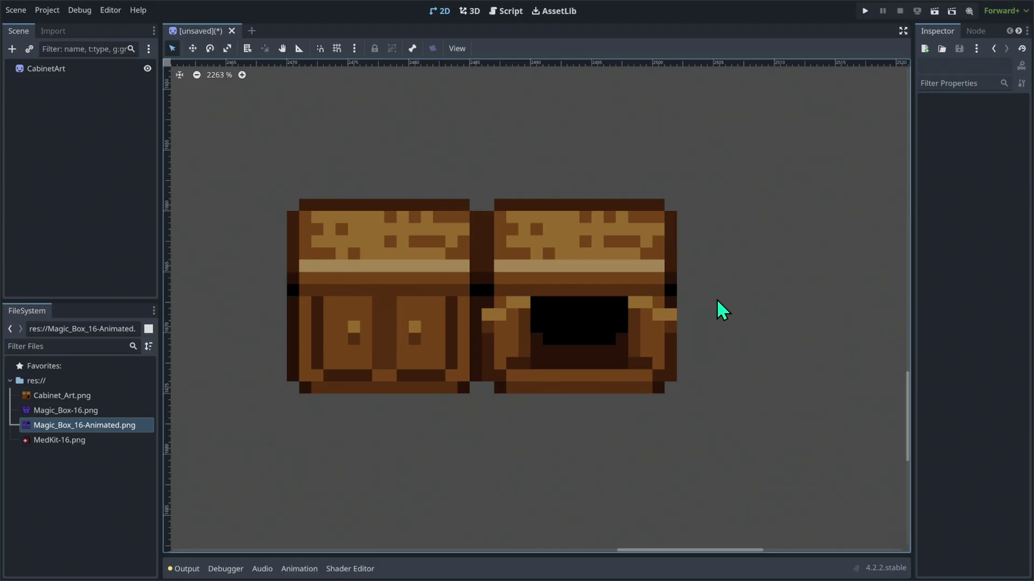
{"action": "mouse_move", "coordinate": [760, 257]}
{"action": "left_mouse_down"}
{"action": "mouse_move", "coordinate": [885, 50]}
{"action": "mouse_move", "coordinate": [871, 101]}
{"action": "mouse_move", "coordinate": [856, 54]}
{"action": "left_mouse_up"}
{"action": "left_click_drag", "start_coordinate": [503, 432], "coordinate": [506, 540]}
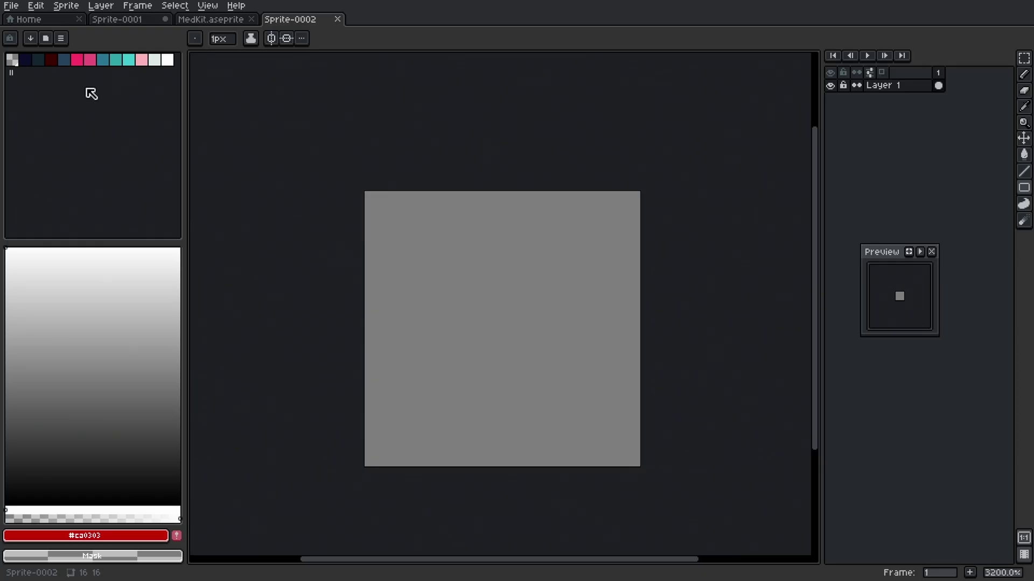
Step: Draw a dark navy rectangle outline from 1,1 to 14,14 with a divider on row 7
{"action": "left_click", "coordinate": [28, 61]}
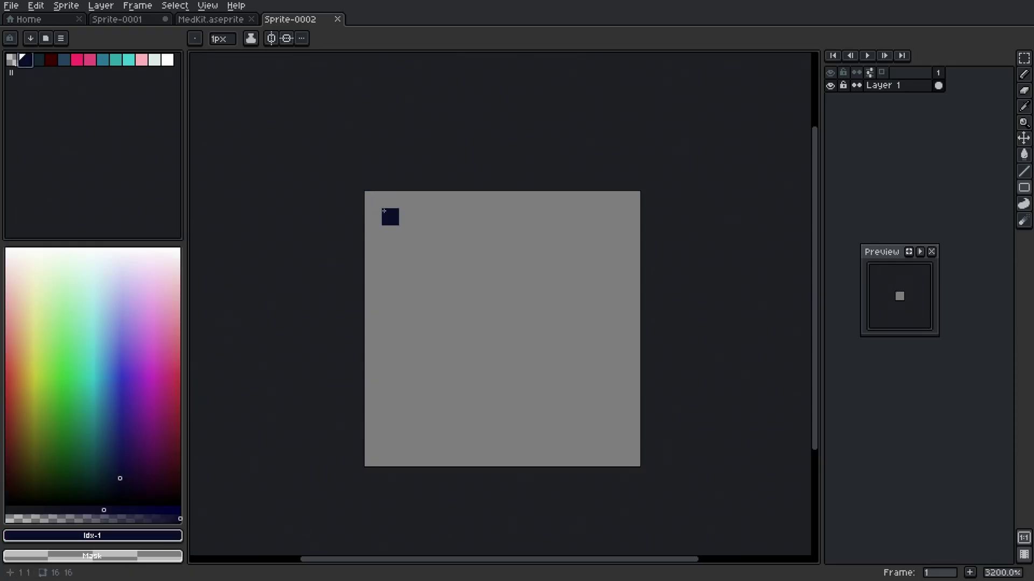
{"action": "left_click_drag", "start_coordinate": [389, 216], "coordinate": [614, 446]}
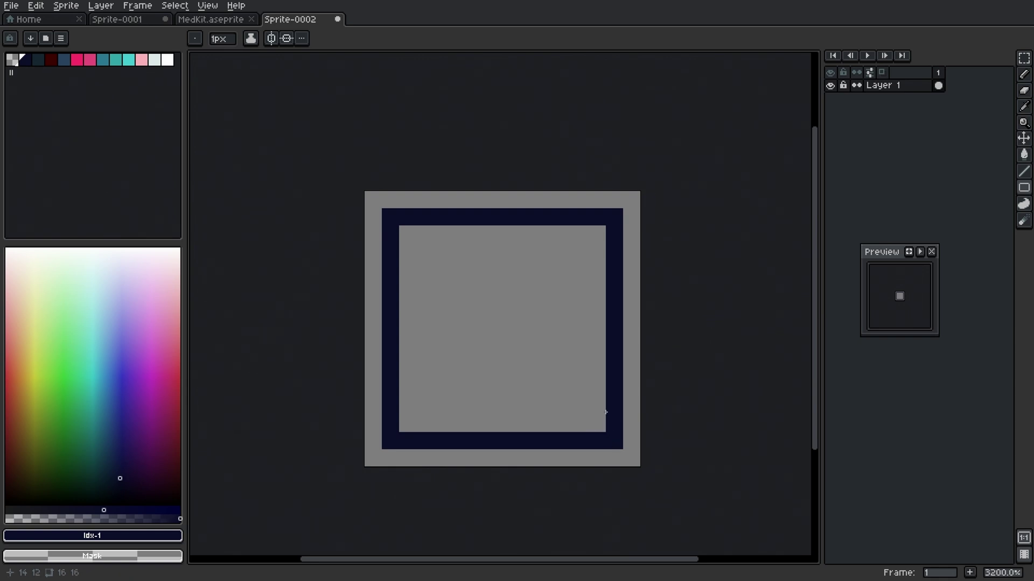
{"action": "key", "text": "b"}
{"action": "left_click_drag", "start_coordinate": [407, 320], "coordinate": [594, 326]}
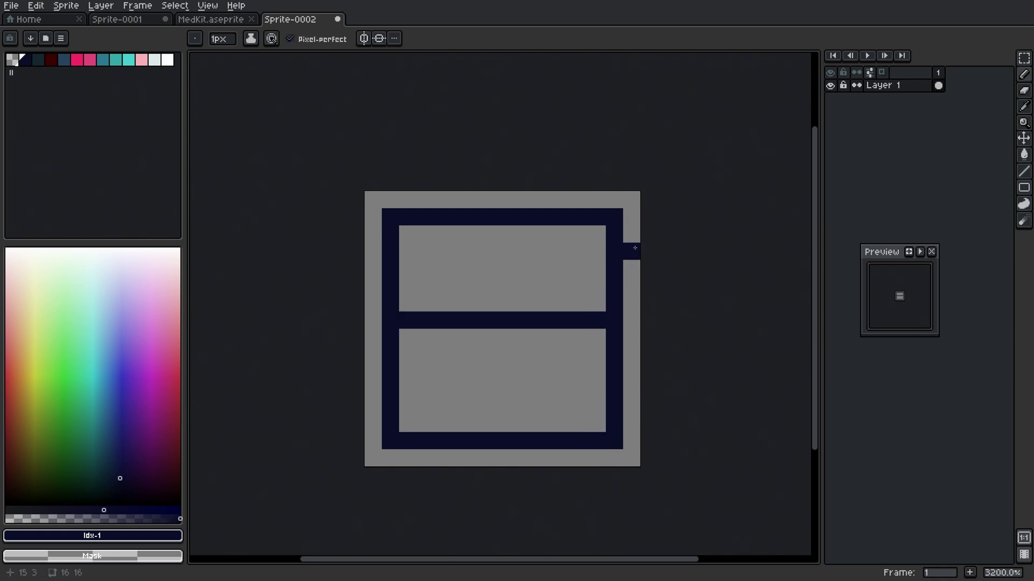
Step: Erase the frame's four corner pixels and choose purple from the spectrum
{"action": "key", "text": "e"}
{"action": "left_click", "coordinate": [614, 217]}
{"action": "left_click", "coordinate": [614, 440]}
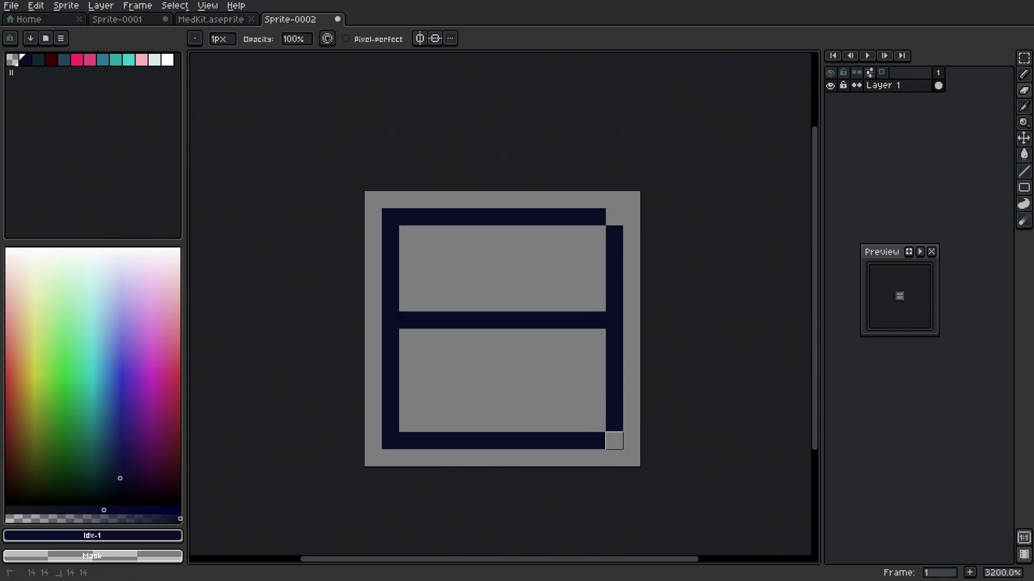
{"action": "left_click", "coordinate": [390, 217]}
{"action": "left_click", "coordinate": [393, 440]}
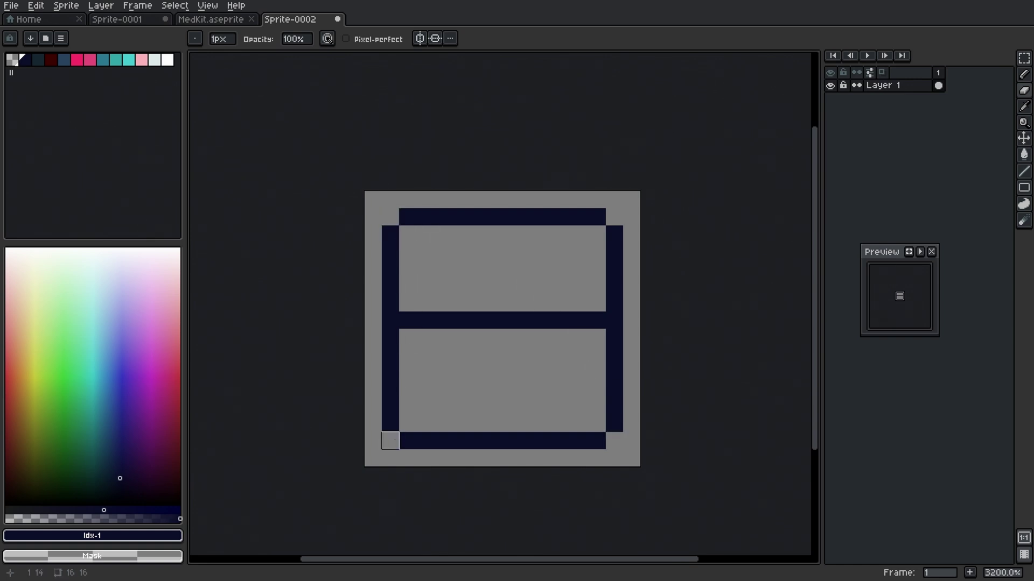
{"action": "left_click_drag", "start_coordinate": [117, 422], "coordinate": [131, 399]}
Step: Contiguous-fill the navy-framed panels with purple, then sample the #532ea4 fill colour
{"action": "key", "text": "g"}
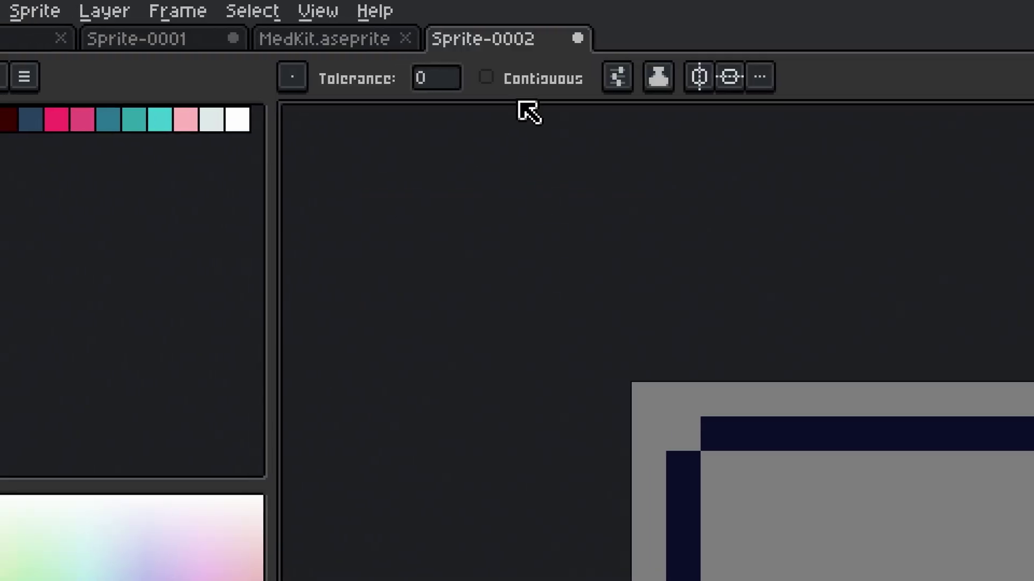
{"action": "left_click", "coordinate": [495, 87]}
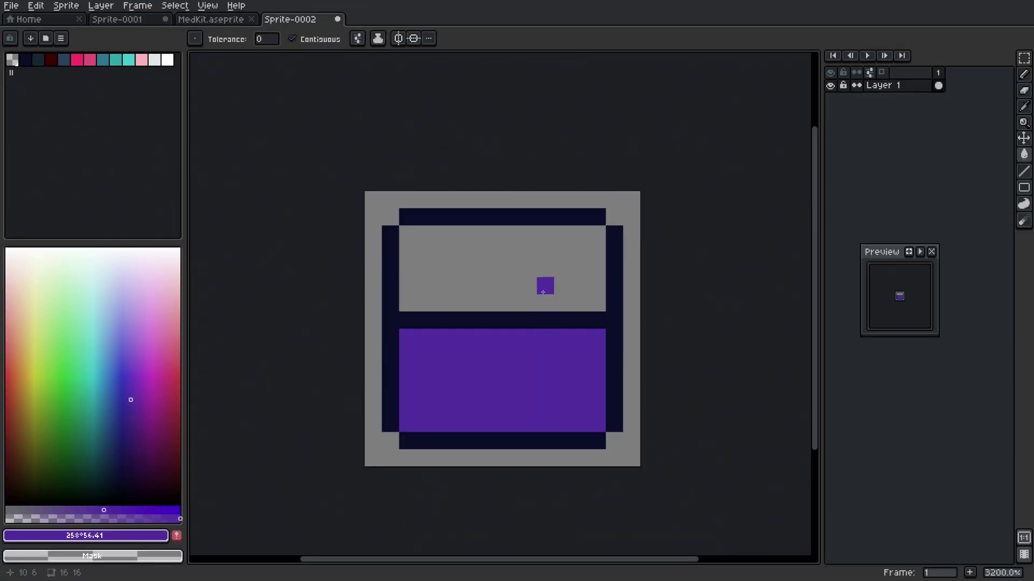
{"action": "left_click", "coordinate": [542, 264]}
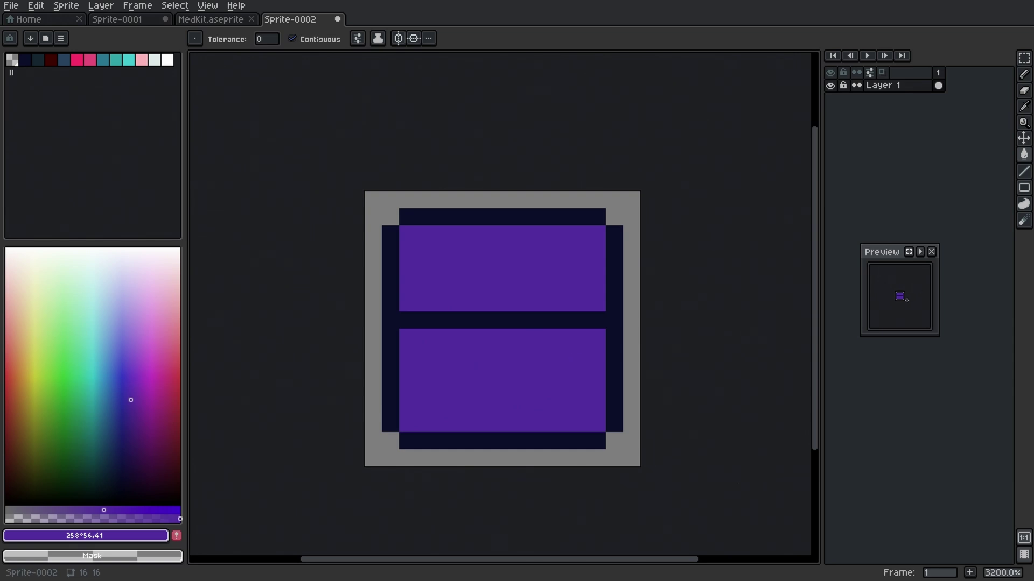
{"action": "scroll", "coordinate": [915, 315], "scroll_direction": "up", "scroll_amount": 3}
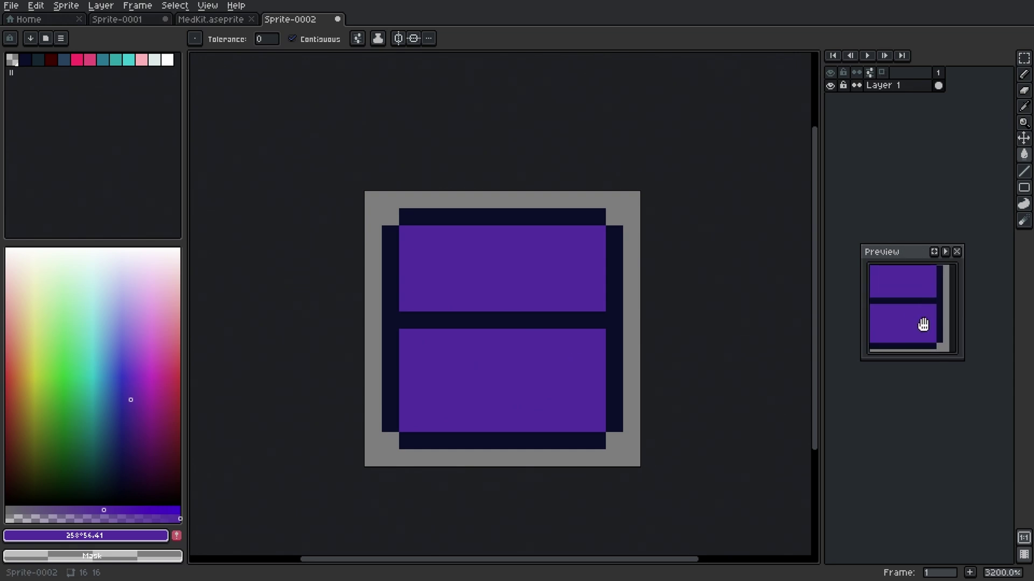
{"action": "scroll", "coordinate": [937, 320], "scroll_direction": "down", "scroll_amount": 2}
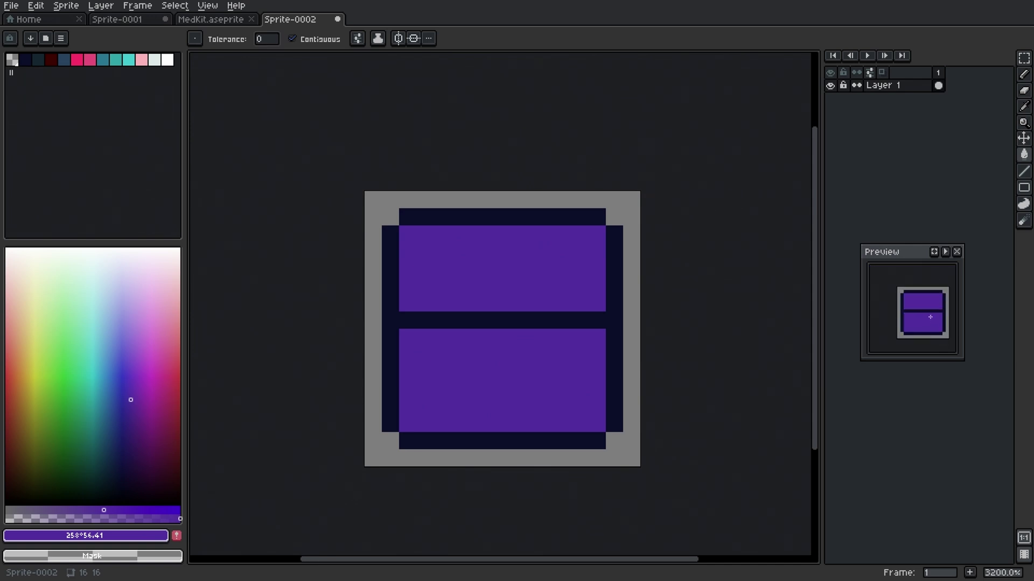
{"action": "mouse_move", "coordinate": [929, 317]}
{"action": "left_mouse_down"}
{"action": "mouse_move", "coordinate": [916, 314]}
{"action": "mouse_move", "coordinate": [927, 306]}
{"action": "left_mouse_up"}
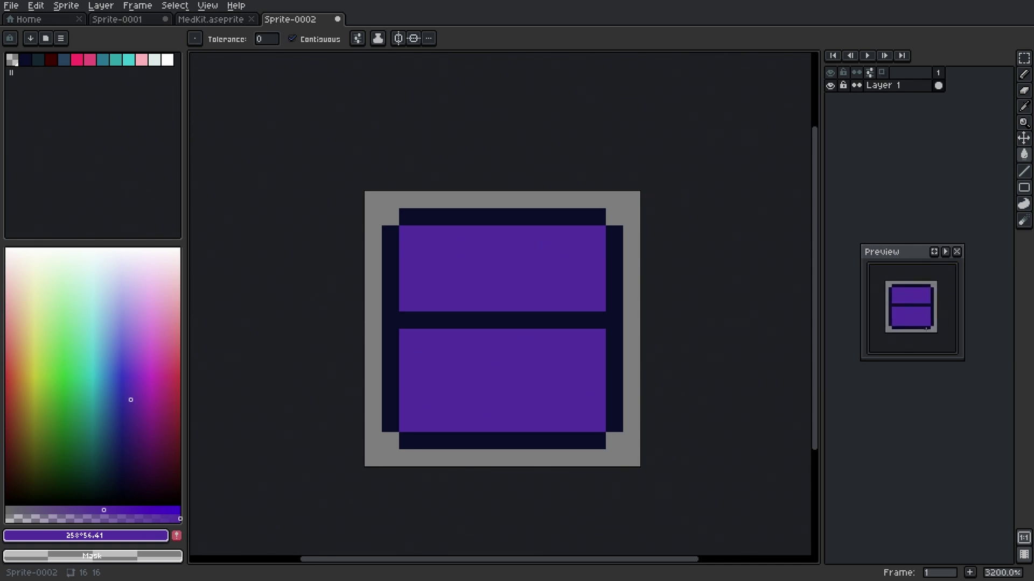
{"action": "key", "text": "i"}
{"action": "left_click", "coordinate": [583, 355]}
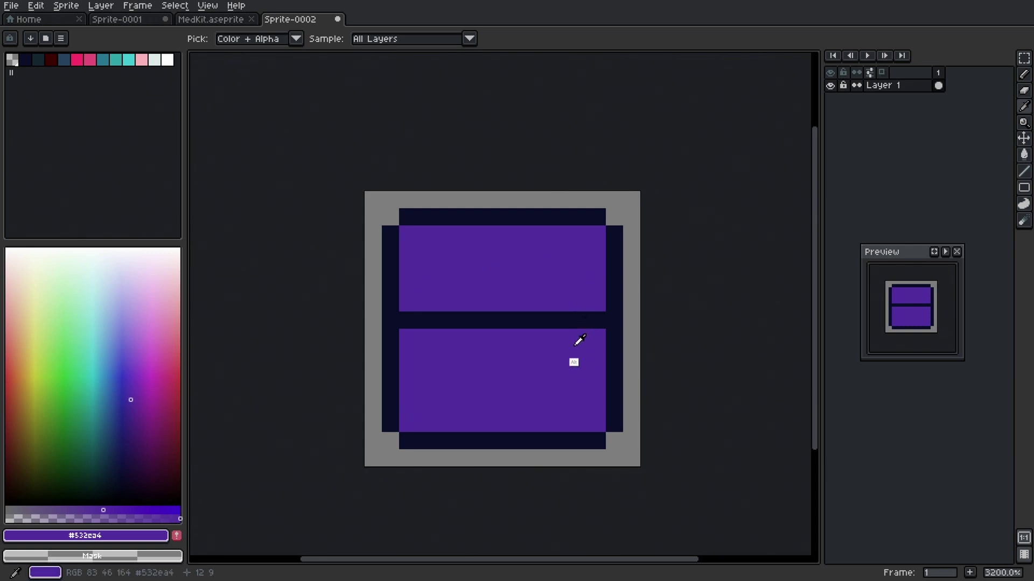
Step: Fill the lower panel with a slightly darker purple, undoing a trial divider fill
{"action": "key", "text": "g"}
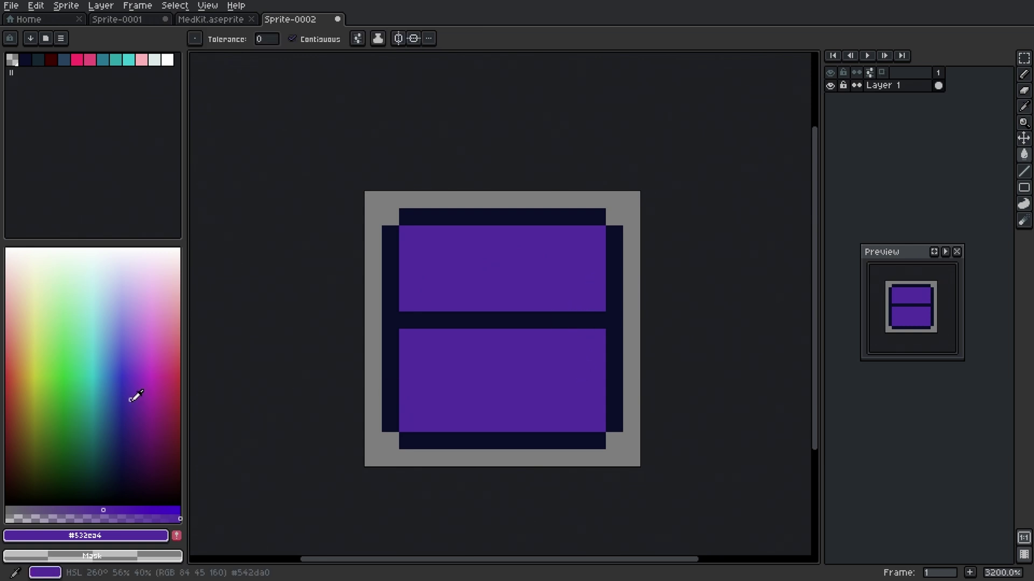
{"action": "left_click", "coordinate": [132, 418]}
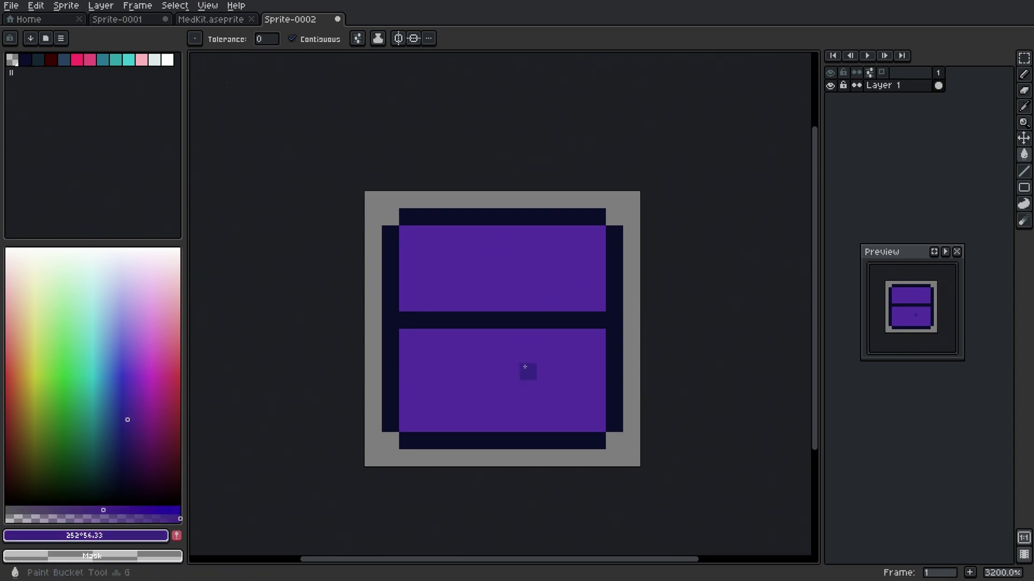
{"action": "left_click", "coordinate": [567, 393]}
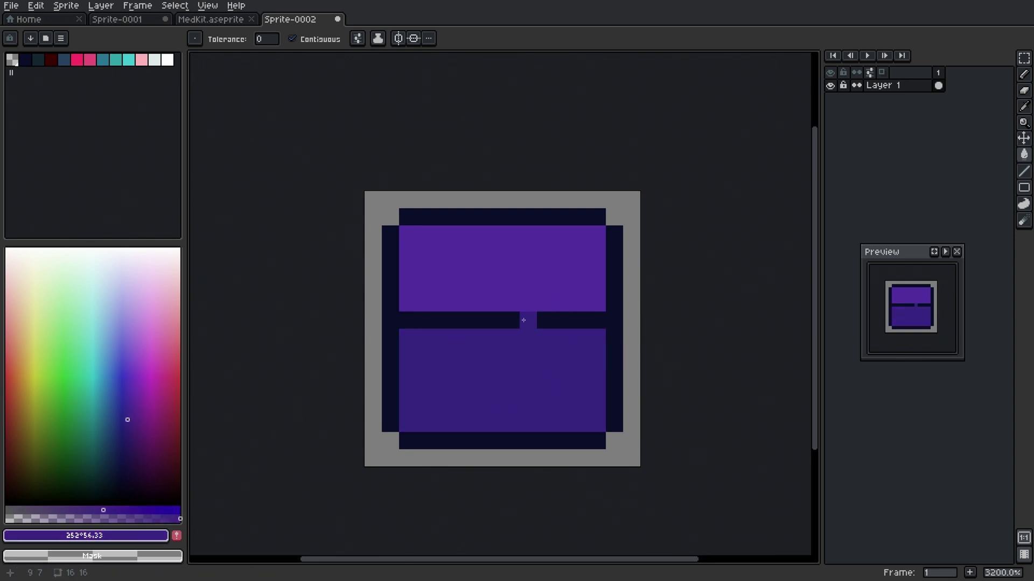
{"action": "left_click", "coordinate": [546, 328]}
{"action": "key", "text": "ctrl+z"}
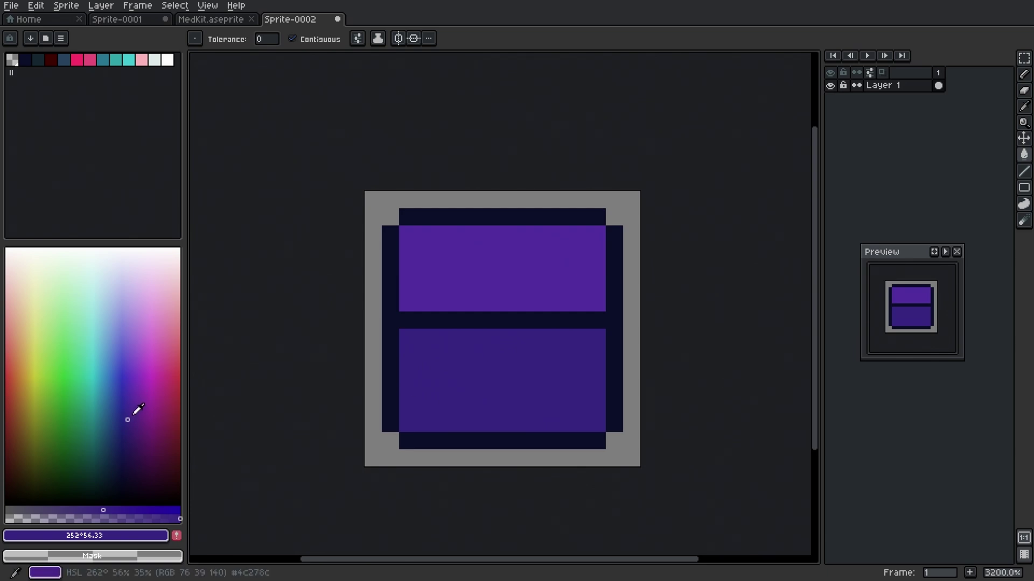
Step: Sample the lid purple and try lighter 265° purple fills on the bars, undoing them
{"action": "key", "text": "i"}
{"action": "left_click", "coordinate": [463, 284]}
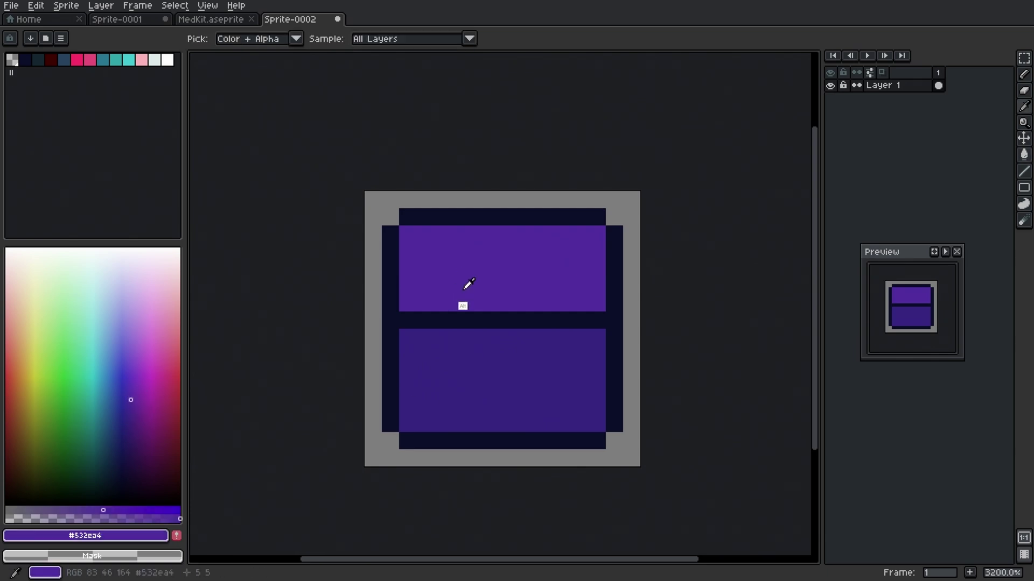
{"action": "key", "text": "g"}
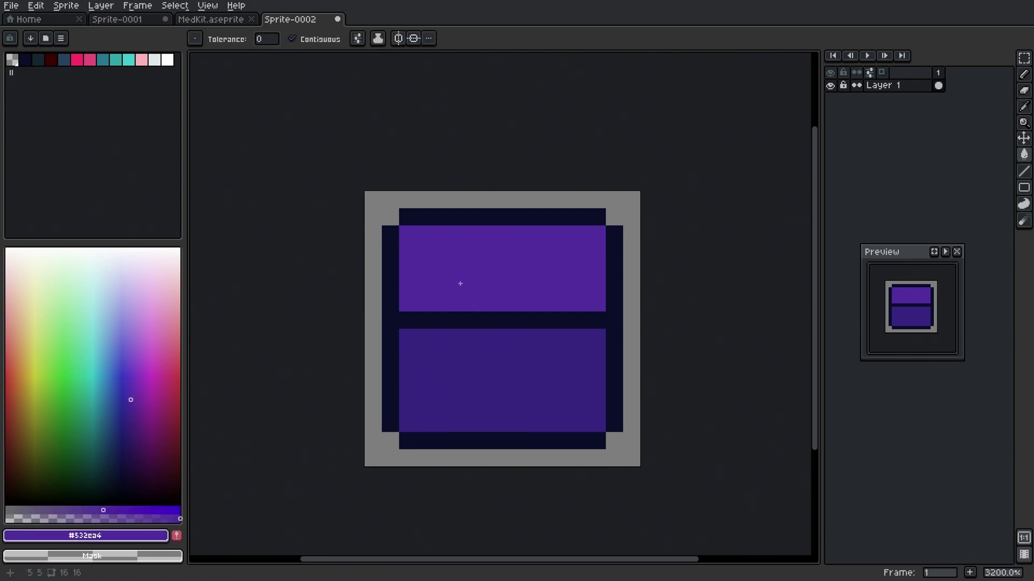
{"action": "left_click", "coordinate": [135, 370]}
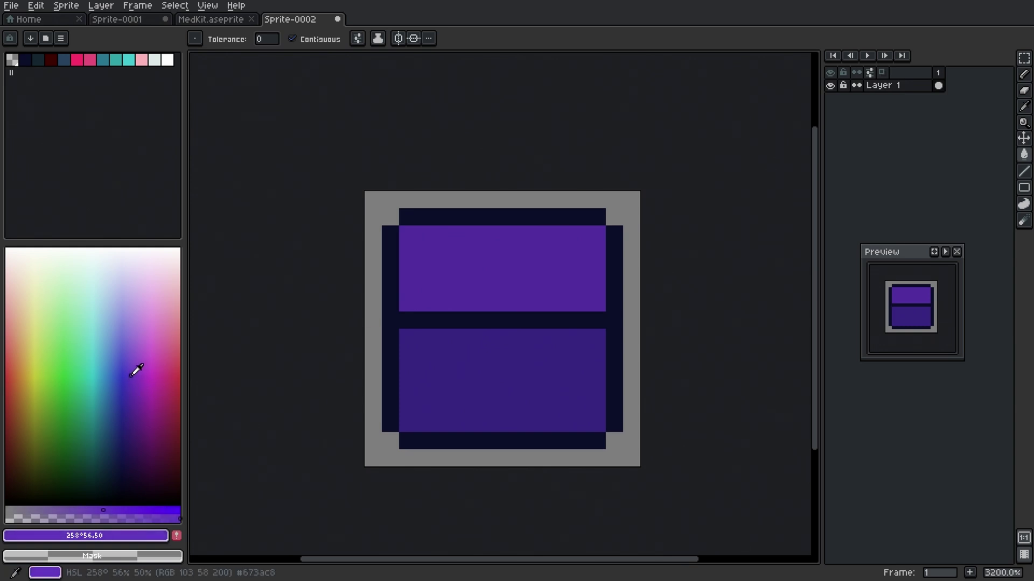
{"action": "left_click", "coordinate": [137, 373]}
{"action": "left_click", "coordinate": [445, 316]}
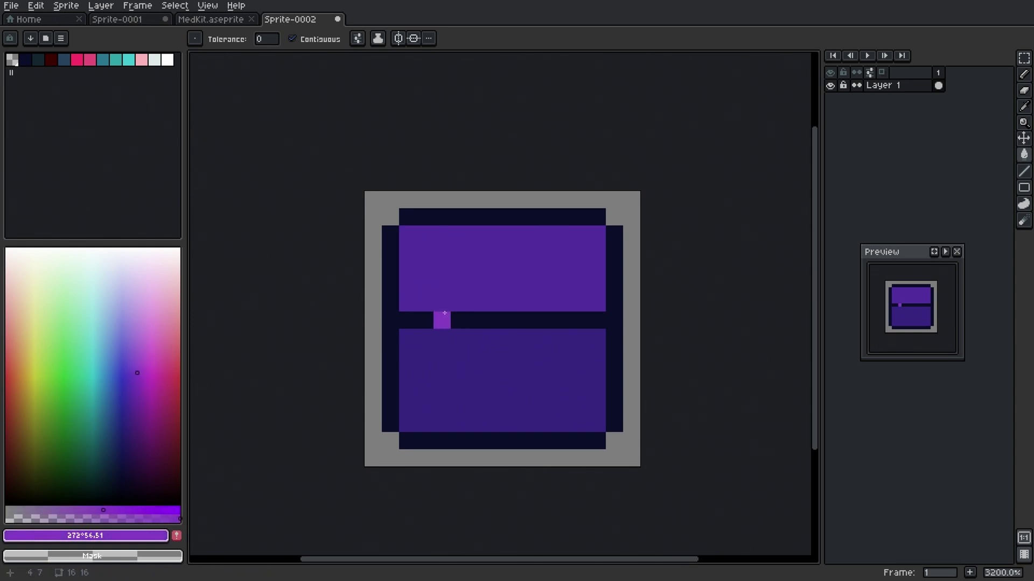
{"action": "key", "text": "ctrl+z"}
{"action": "left_click", "coordinate": [134, 372]}
{"action": "left_click", "coordinate": [429, 321]}
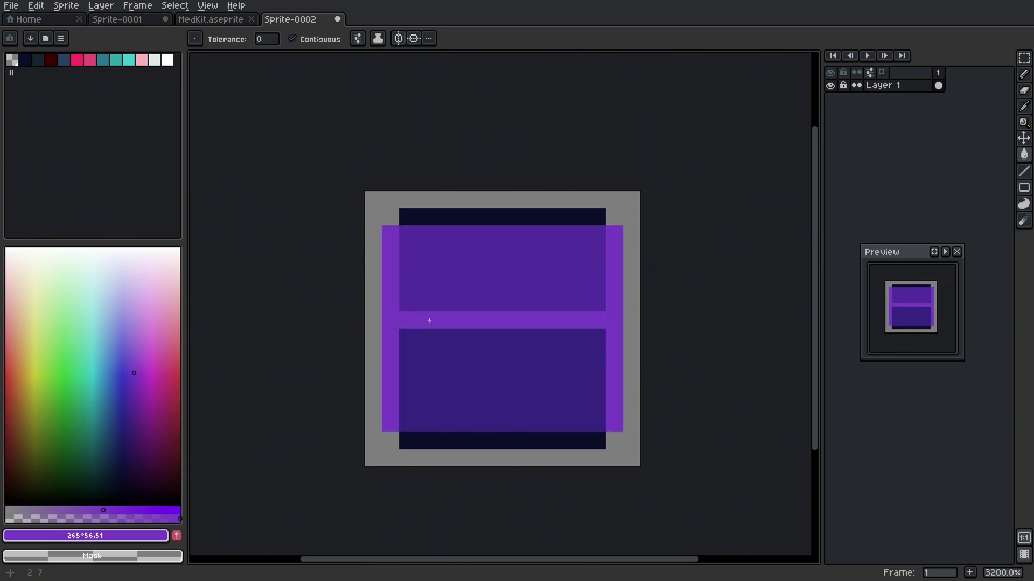
{"action": "key", "text": "ctrl+z"}
Step: Pencil a light purple line along row 7 and draw a dark navy arched handle on the lid
{"action": "key", "text": "b"}
{"action": "left_click_drag", "start_coordinate": [407, 320], "coordinate": [598, 319]}
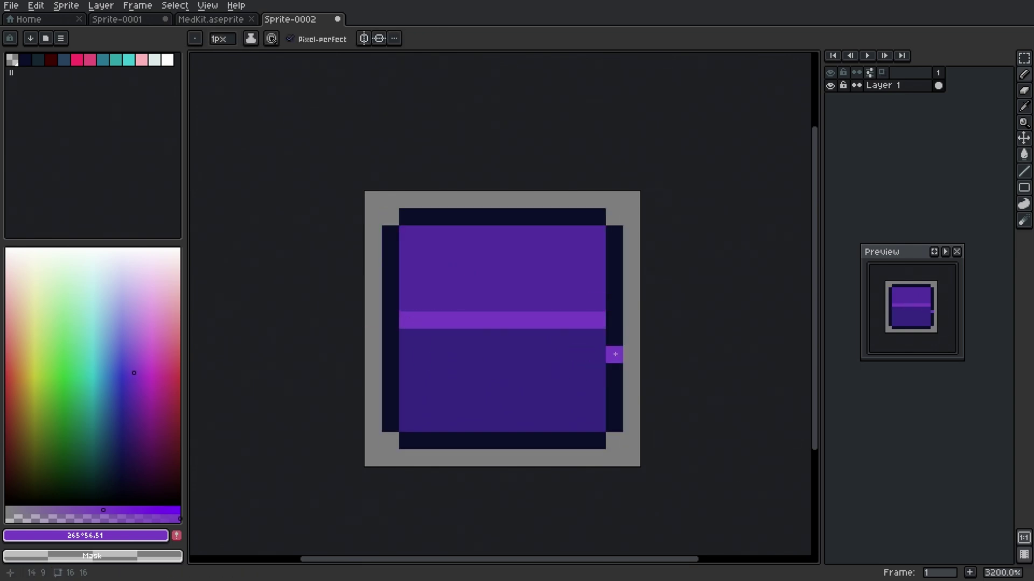
{"action": "left_click", "coordinate": [618, 293], "text": "alt"}
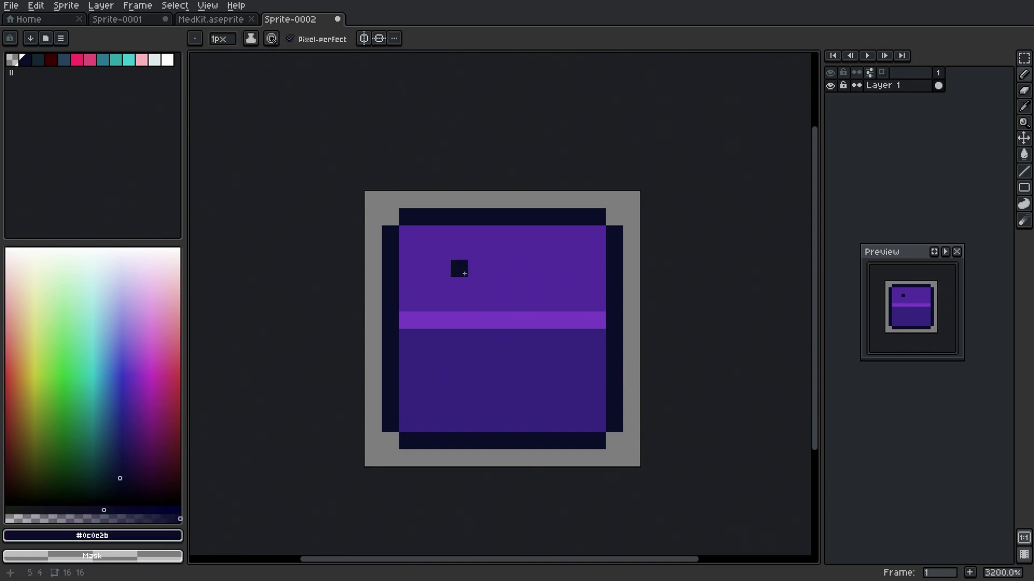
{"action": "left_click", "coordinate": [546, 286]}
{"action": "left_click_drag", "start_coordinate": [459, 285], "coordinate": [459, 269]}
{"action": "left_click", "coordinate": [545, 269]}
{"action": "left_click_drag", "start_coordinate": [528, 251], "coordinate": [476, 250]}
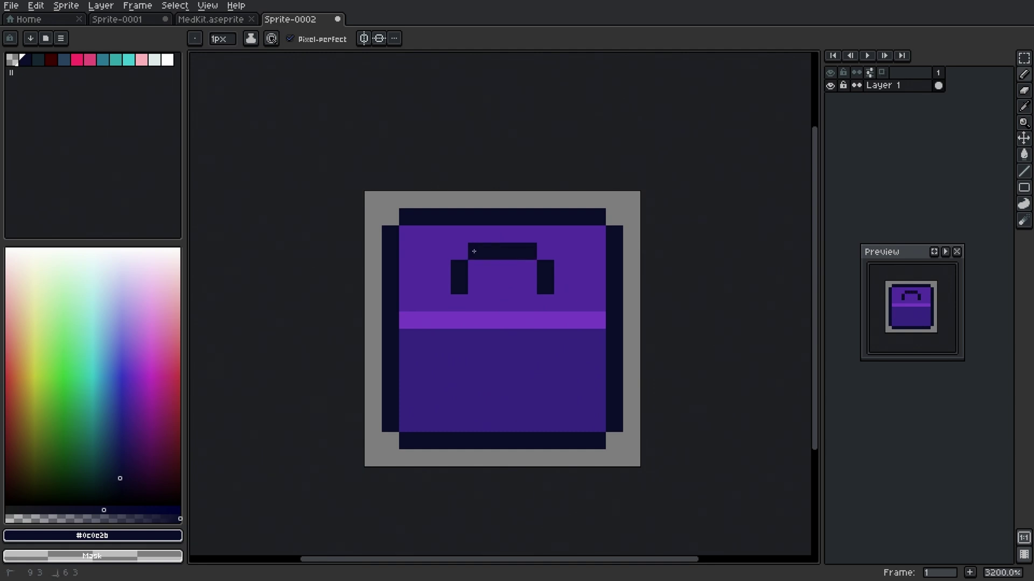
{"action": "left_click", "coordinate": [493, 286]}
{"action": "left_click", "coordinate": [511, 286]}
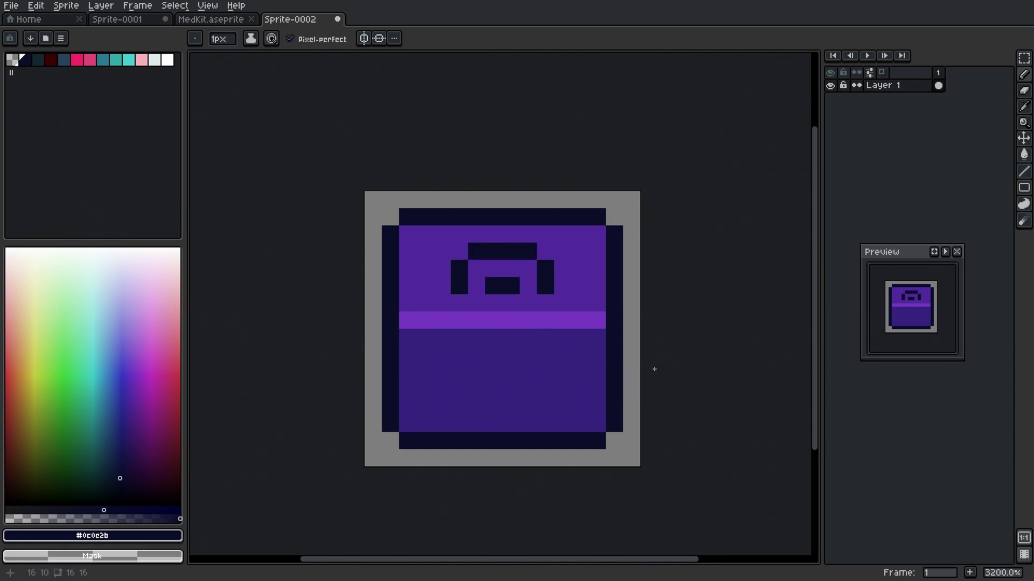
Step: Place four cyan sparkle pixels on the lower panel, removing a stray dark pixel
{"action": "left_click", "coordinate": [570, 384]}
{"action": "key", "text": "ctrl+z"}
{"action": "key", "text": "x"}
{"action": "left_click", "coordinate": [441, 354]}
{"action": "left_click", "coordinate": [475, 406]}
{"action": "left_click", "coordinate": [545, 354]}
{"action": "left_click", "coordinate": [562, 406]}
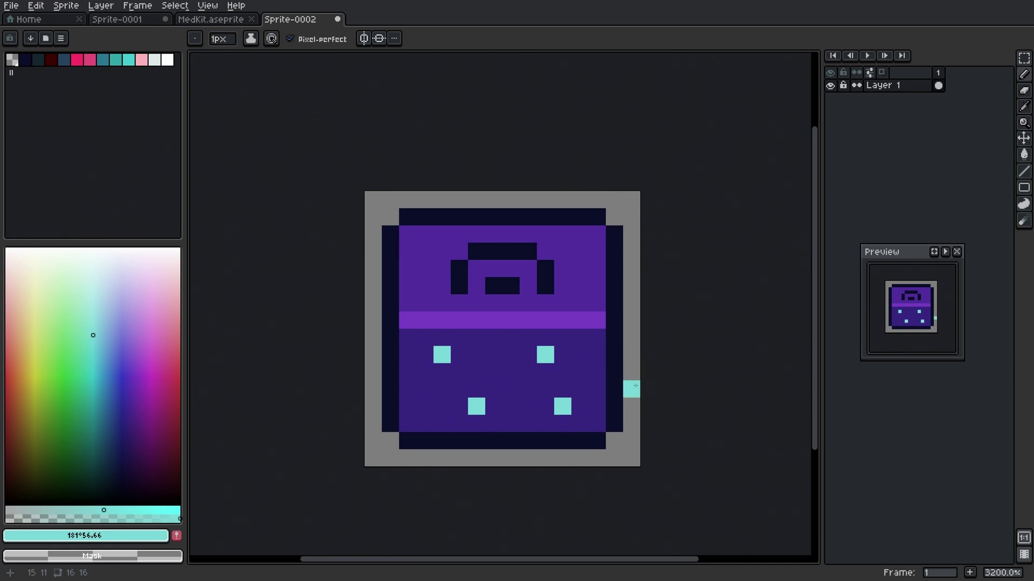
Step: Recolour the lid outline with sampled #392585 and a darker 248° purple, retouching the handle
{"action": "key", "text": "i"}
{"action": "left_click", "coordinate": [588, 360]}
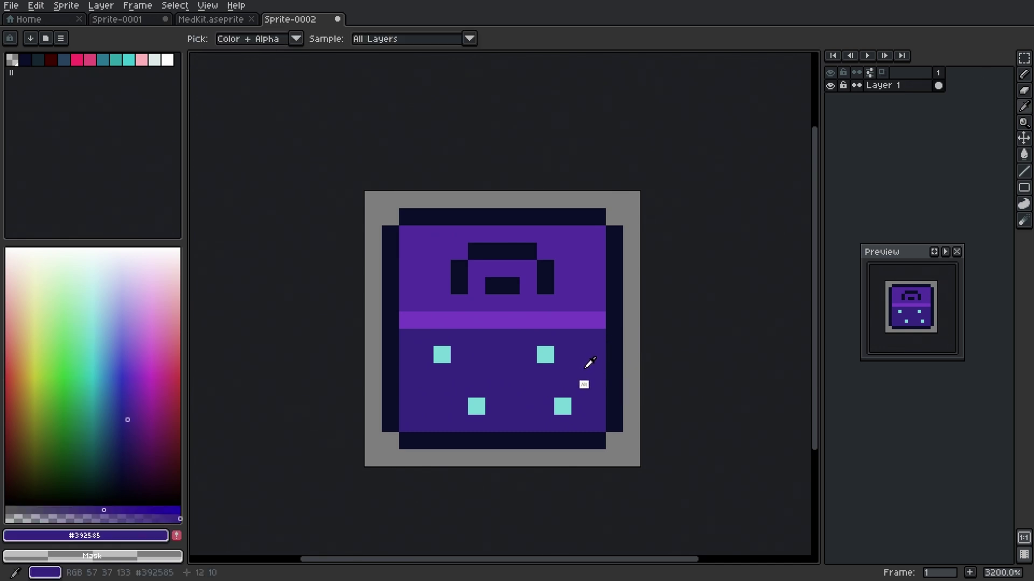
{"action": "key", "text": "b"}
{"action": "mouse_move", "coordinate": [614, 320]}
{"action": "left_mouse_down"}
{"action": "mouse_move", "coordinate": [612, 237]}
{"action": "mouse_move", "coordinate": [597, 219]}
{"action": "mouse_move", "coordinate": [414, 217]}
{"action": "mouse_move", "coordinate": [392, 232]}
{"action": "mouse_move", "coordinate": [391, 320]}
{"action": "left_mouse_up"}
{"action": "left_click", "coordinate": [601, 318]}
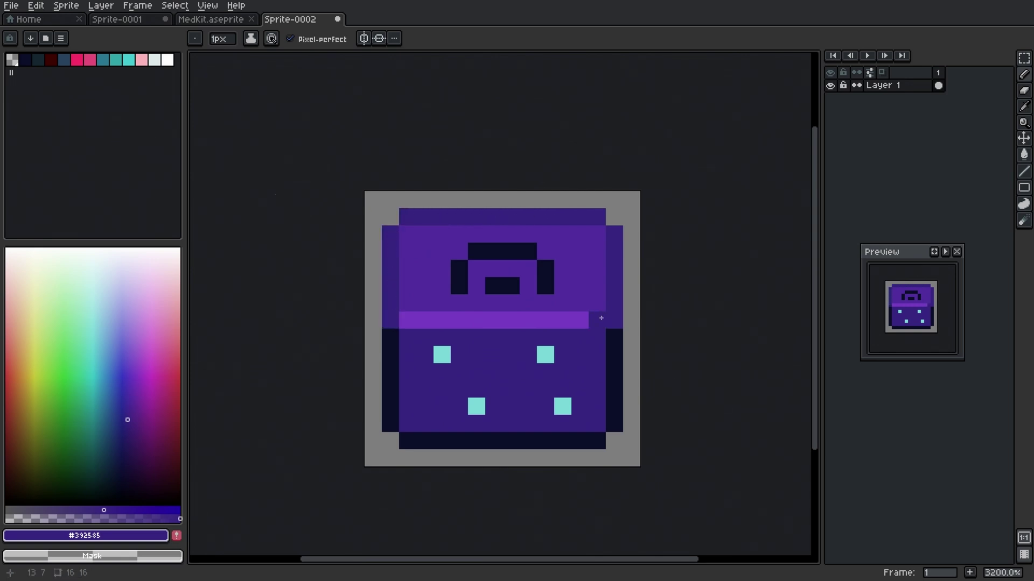
{"action": "key", "text": "alt"}
{"action": "left_click_drag", "start_coordinate": [130, 425], "coordinate": [126, 440]}
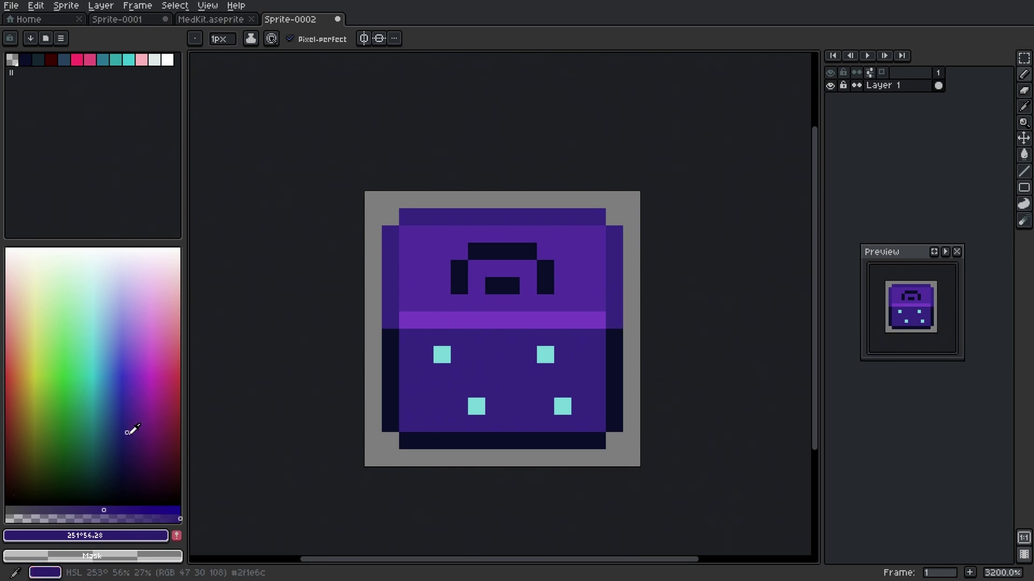
{"action": "mouse_move", "coordinate": [614, 323]}
{"action": "left_mouse_down"}
{"action": "mouse_move", "coordinate": [595, 216]}
{"action": "mouse_move", "coordinate": [468, 217]}
{"action": "mouse_move", "coordinate": [391, 234]}
{"action": "mouse_move", "coordinate": [387, 318]}
{"action": "left_mouse_up"}
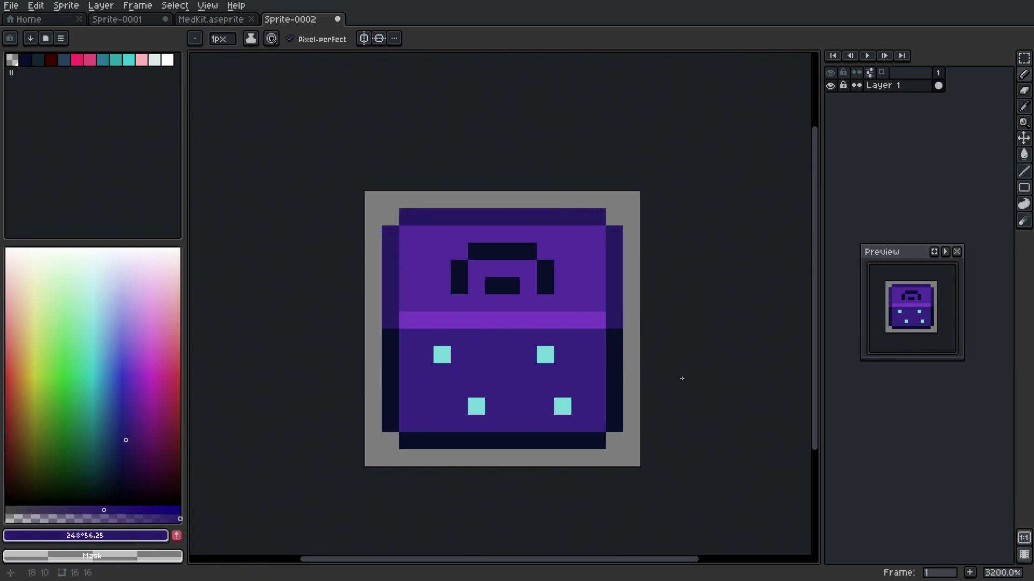
{"action": "mouse_move", "coordinate": [459, 268]}
{"action": "left_mouse_down"}
{"action": "mouse_move", "coordinate": [489, 251]}
{"action": "mouse_move", "coordinate": [459, 286]}
{"action": "left_mouse_up"}
{"action": "left_click", "coordinate": [474, 253], "text": "alt"}
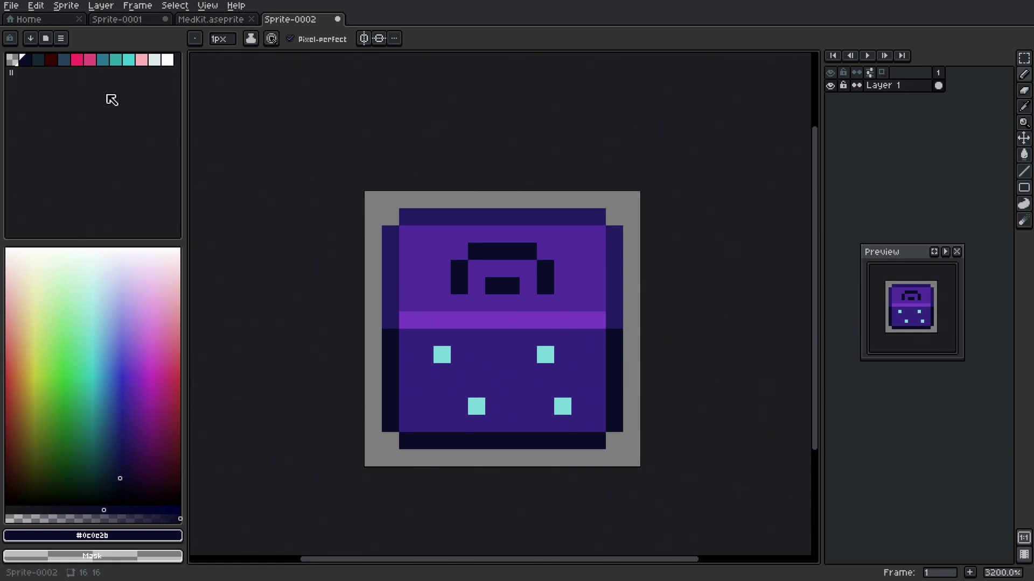
Step: Open the Export As settings and browse for the output file location
{"action": "left_click", "coordinate": [12, 7]}
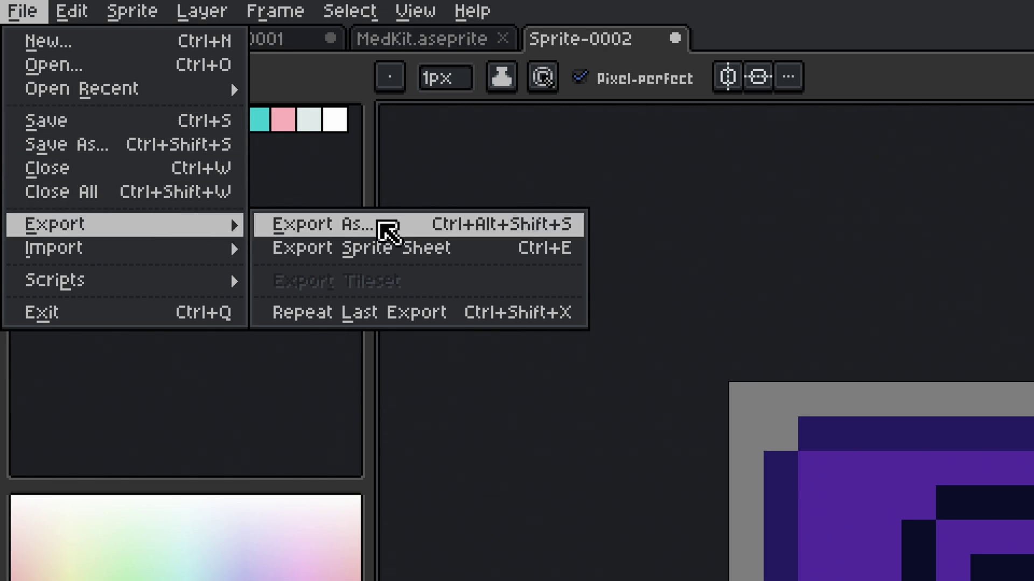
{"action": "left_click", "coordinate": [388, 231]}
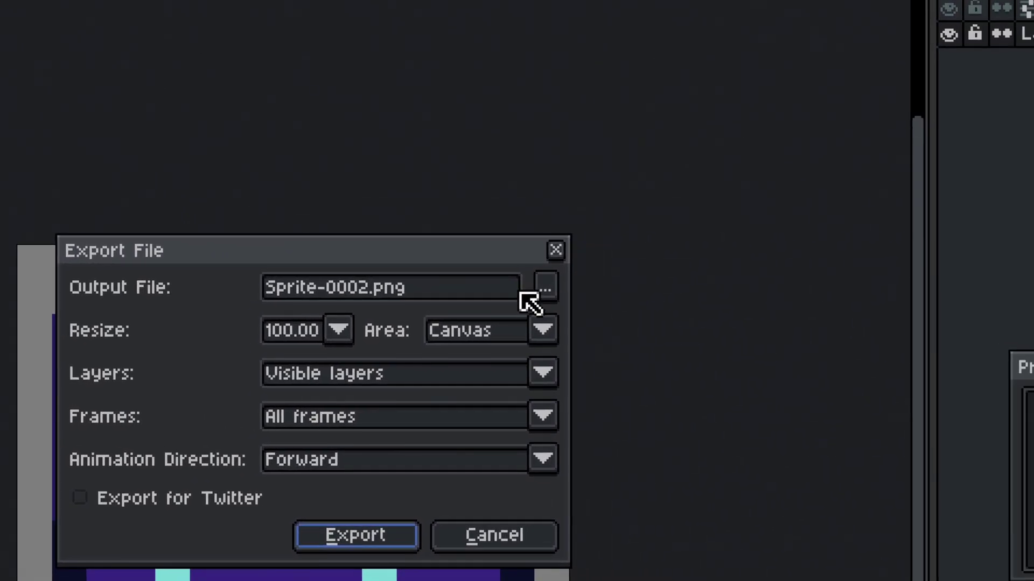
{"action": "left_click", "coordinate": [521, 295]}
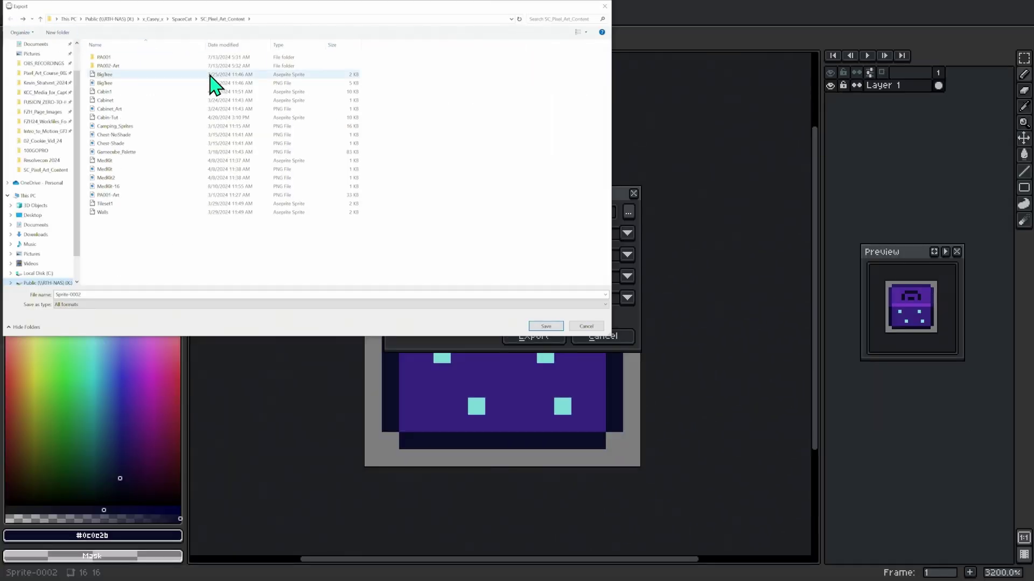
Step: Name the output file Magic_Box-16 with PNG format and confirm the save location
{"action": "left_click_drag", "start_coordinate": [80, 161], "coordinate": [24, 161]}
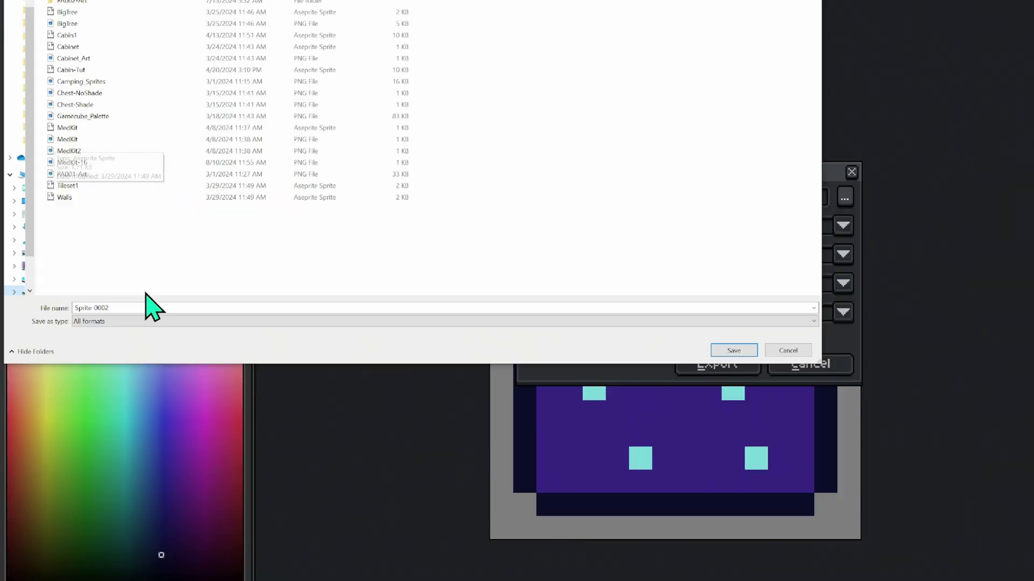
{"action": "key", "text": "Tab"}
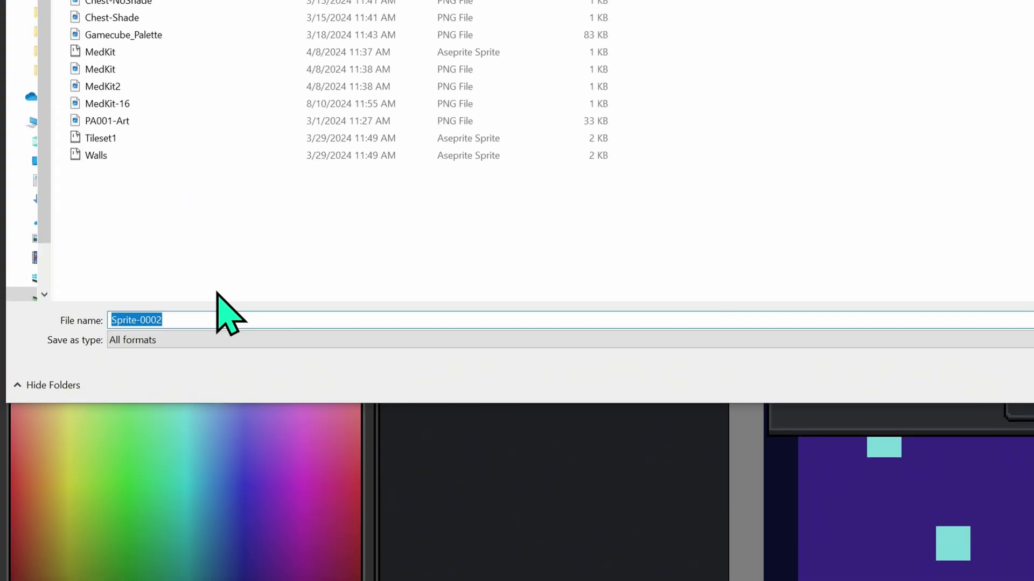
{"action": "type", "text": "Maig"}
{"action": "key", "text": "BackSpace"}
{"action": "key", "text": "BackSpace"}
{"action": "type", "text": "gic_Box-16"}
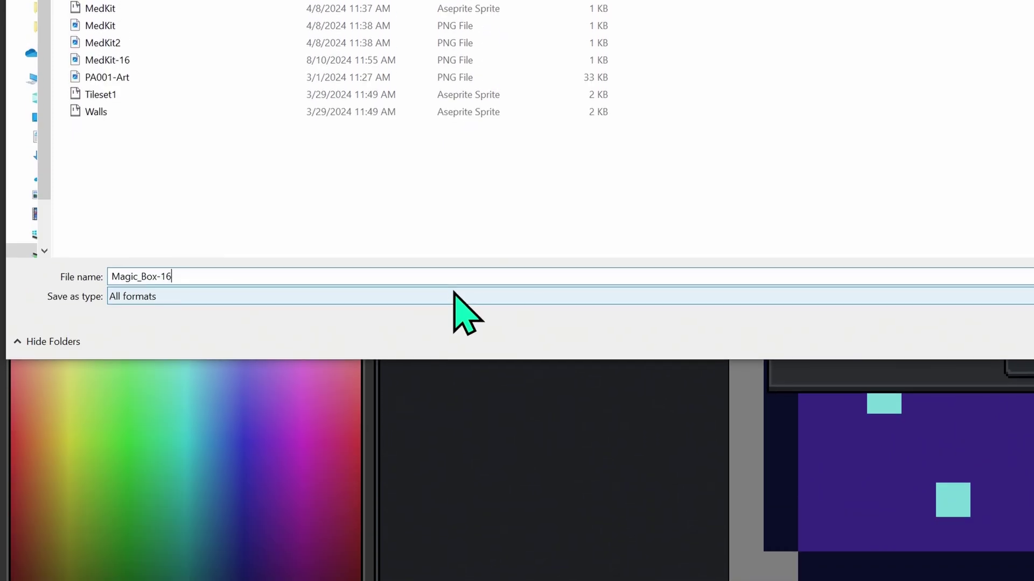
{"action": "left_click", "coordinate": [453, 336]}
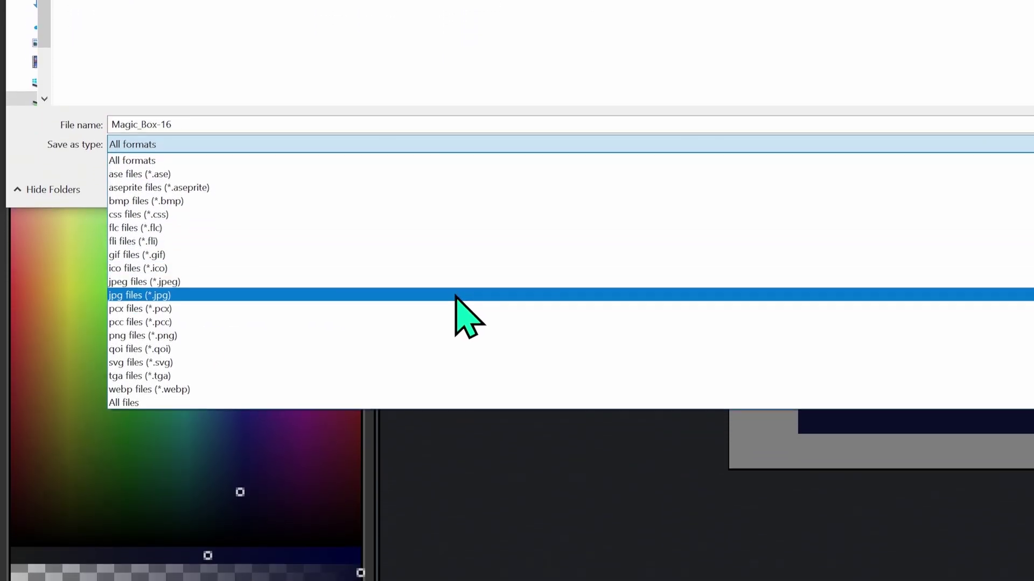
{"action": "left_click", "coordinate": [453, 335]}
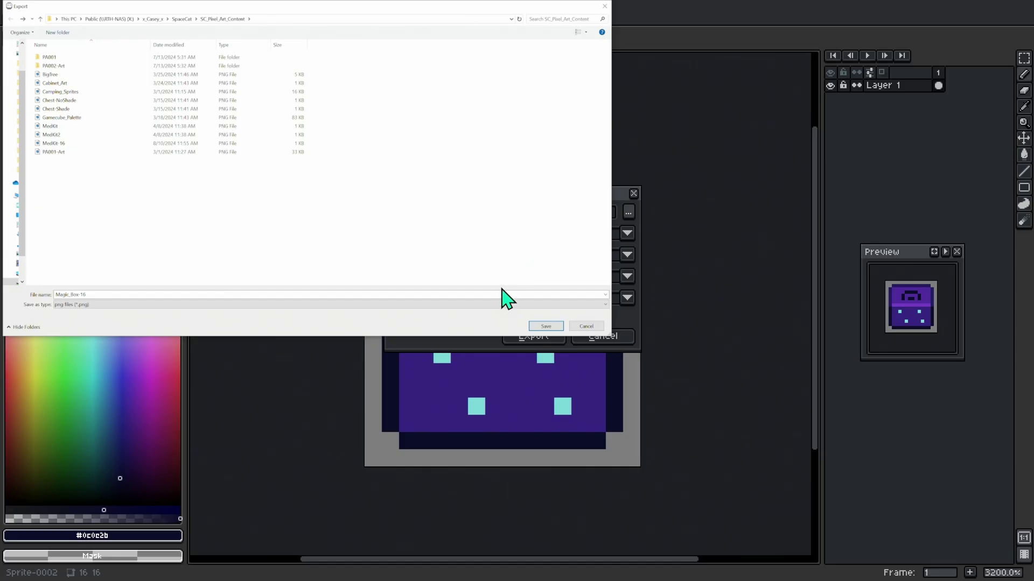
{"action": "left_click", "coordinate": [546, 326]}
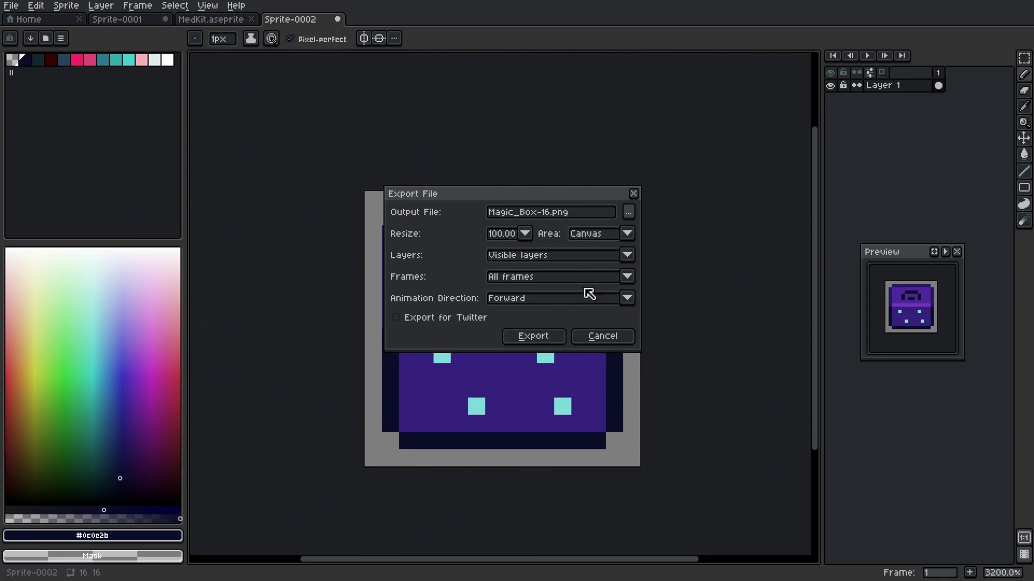
Step: Export the sprite as Magic_Box-16.png at 100% and switch to Godot
{"action": "left_click_drag", "start_coordinate": [596, 201], "coordinate": [587, 260]}
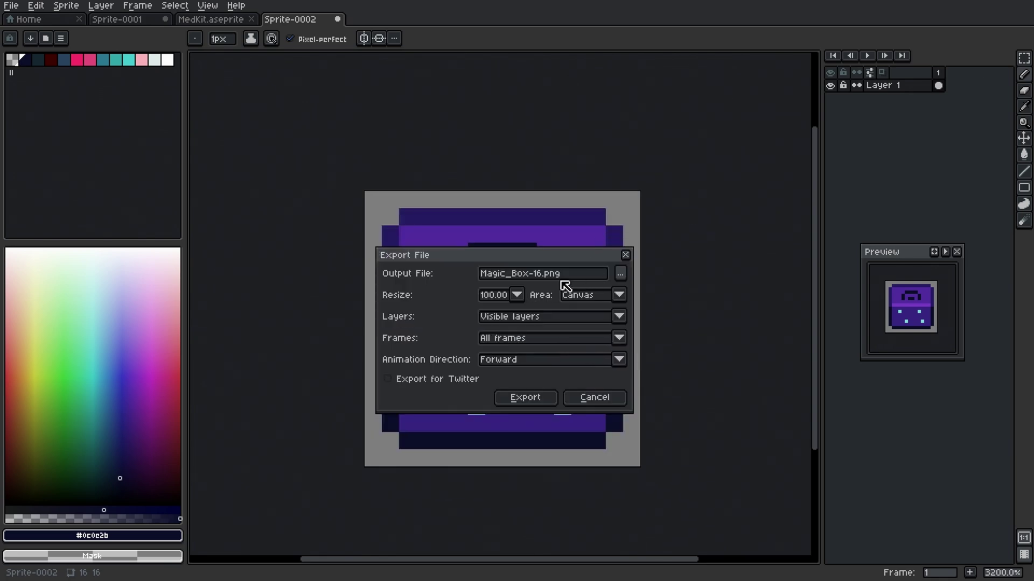
{"action": "left_click", "coordinate": [547, 403]}
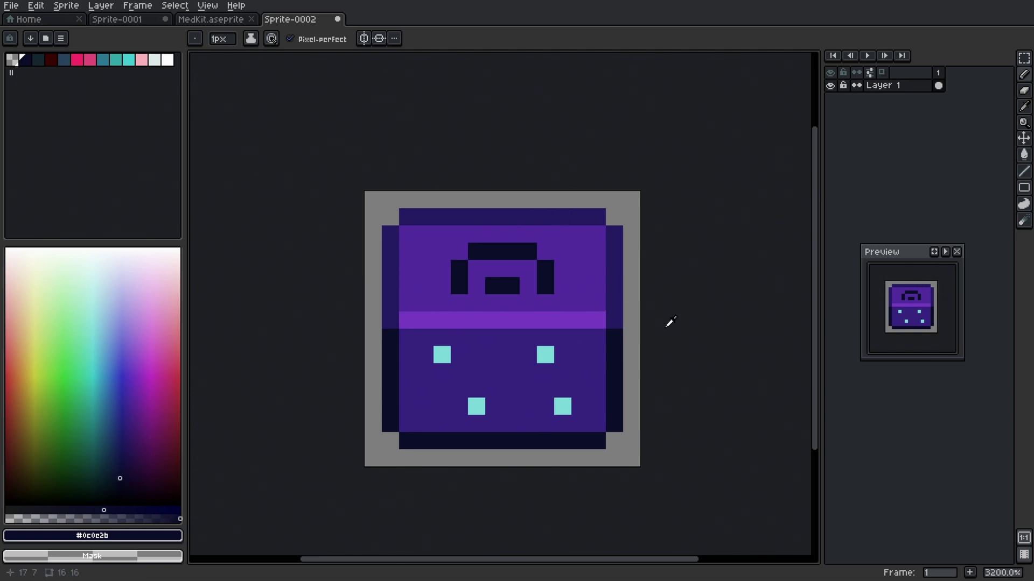
{"action": "key", "text": "alt+Tab"}
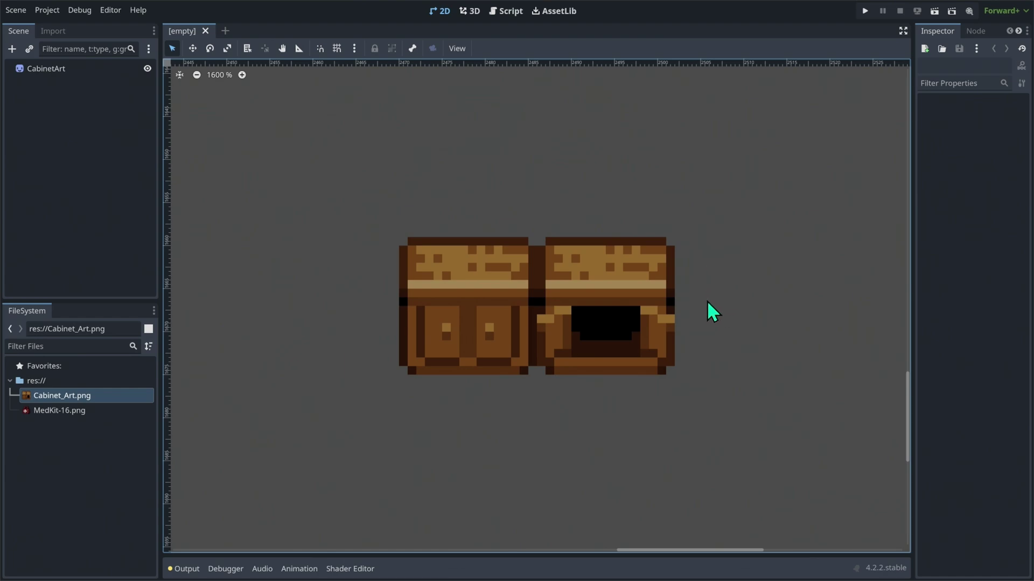
Step: Drag Magic_Box-16.png from File Explorer into Godot's FileSystem dock and select it
{"action": "key", "text": "alt+Tab"}
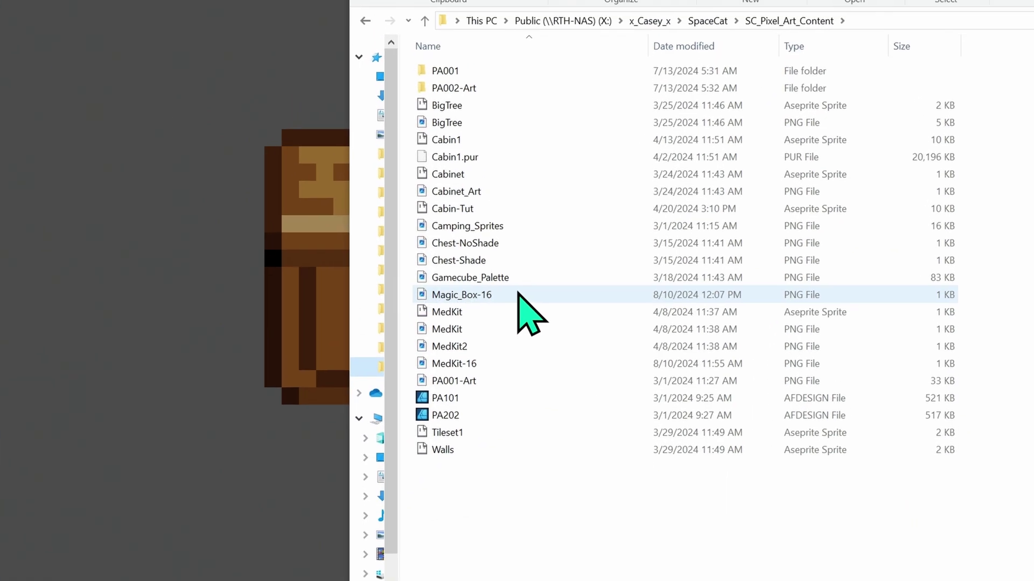
{"action": "left_click", "coordinate": [518, 295]}
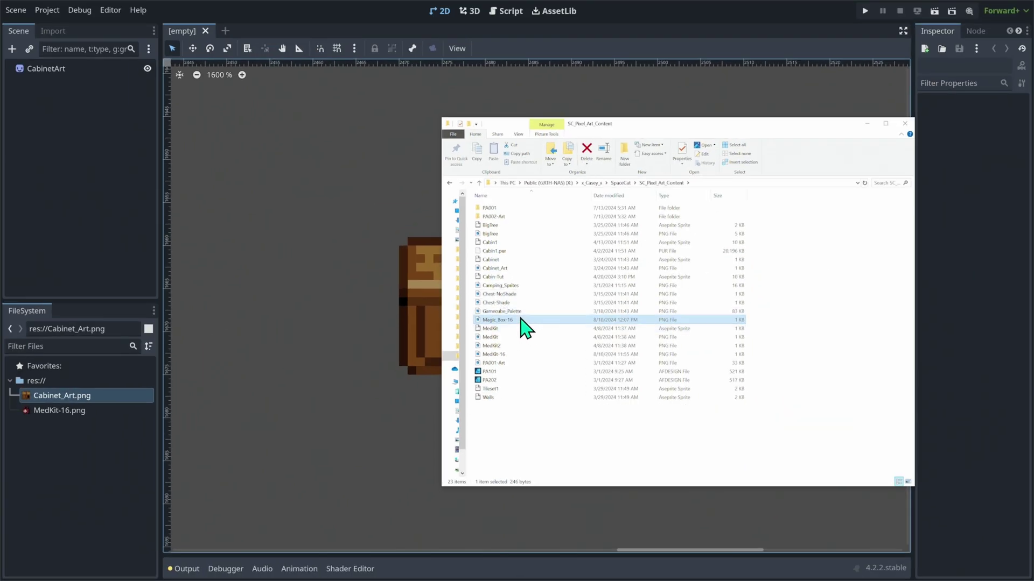
{"action": "left_click_drag", "start_coordinate": [518, 322], "coordinate": [71, 466]}
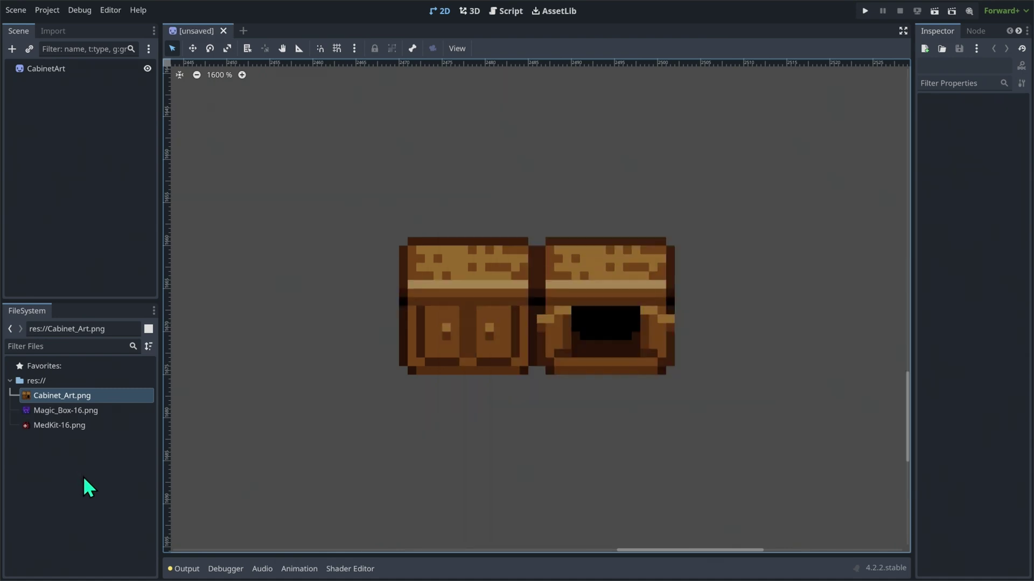
{"action": "left_click", "coordinate": [92, 412]}
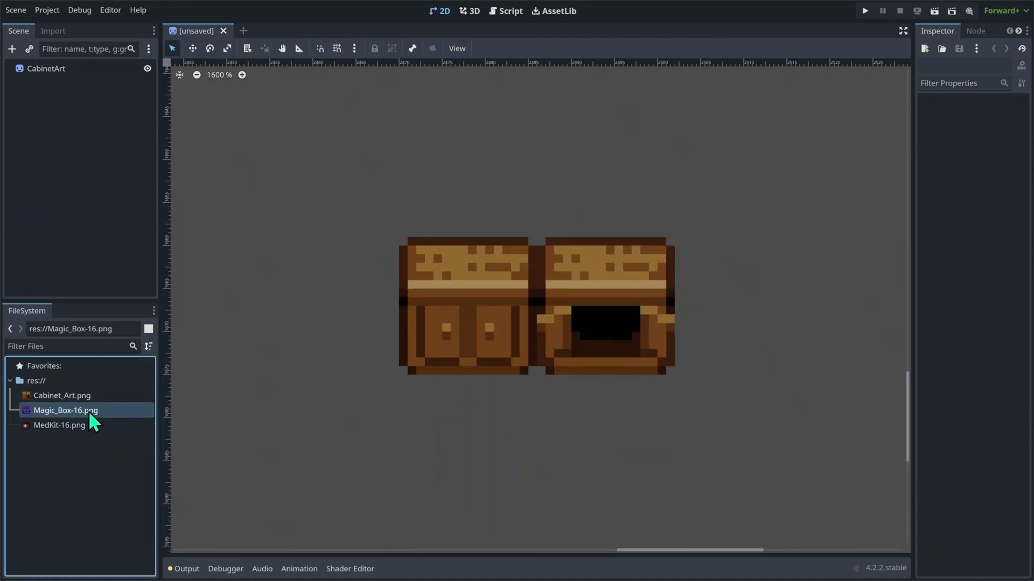
Step: Drop Magic_Box-16.png into the 2D viewport and position it right of the two chests
{"action": "left_click_drag", "start_coordinate": [88, 413], "coordinate": [567, 150]}
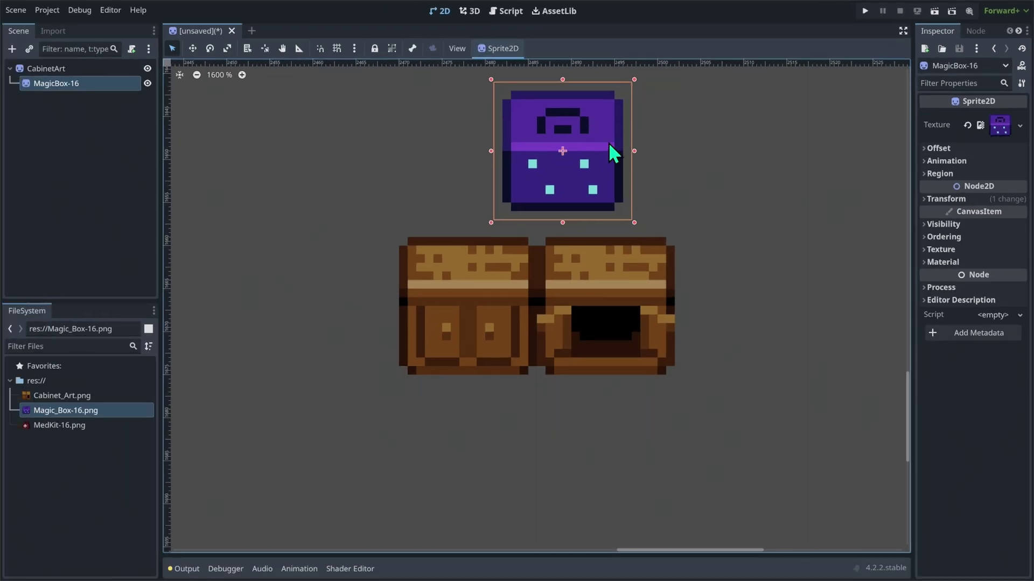
{"action": "left_click_drag", "start_coordinate": [609, 145], "coordinate": [771, 320]}
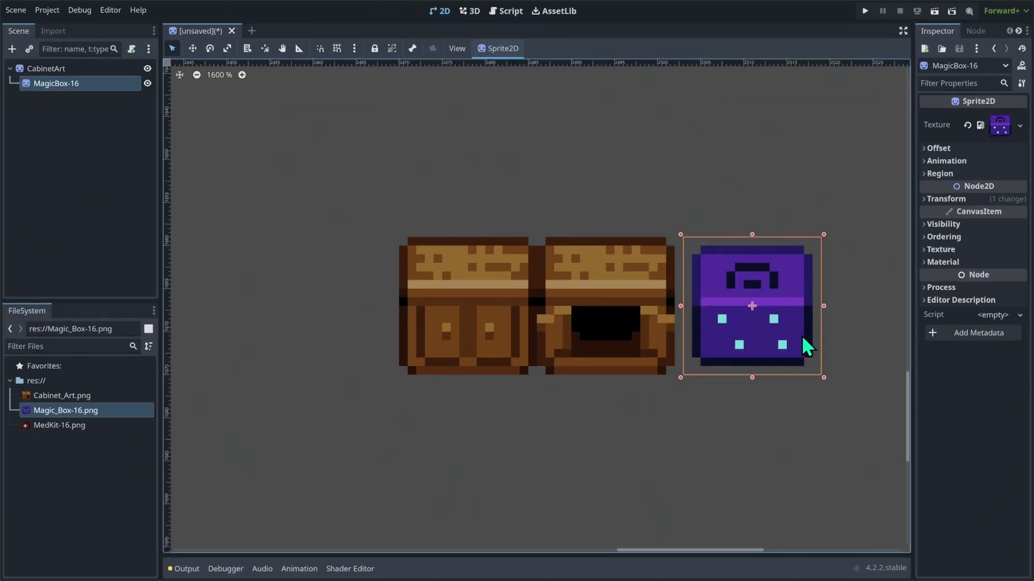
{"action": "left_click", "coordinate": [835, 308]}
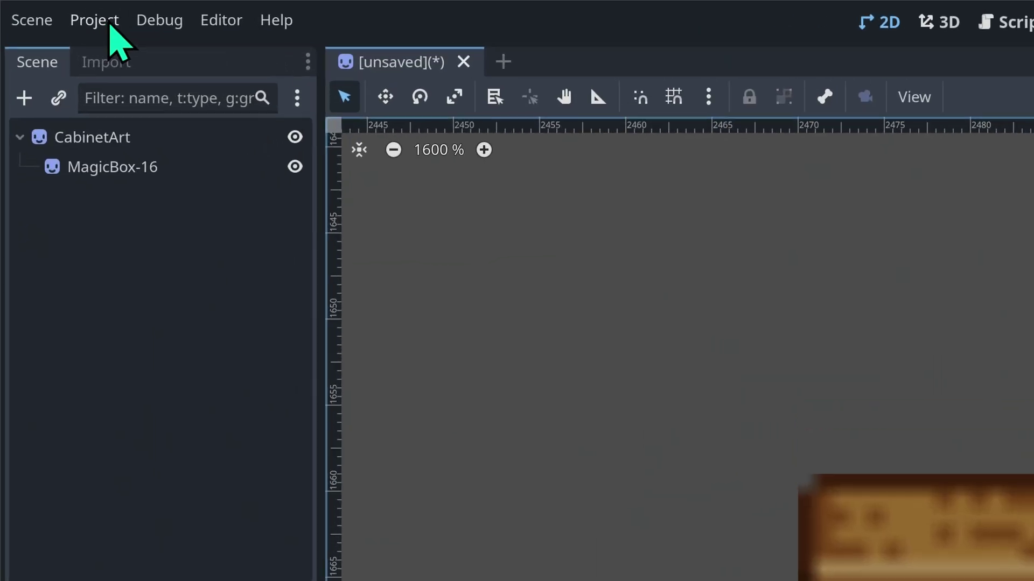
Step: Set the Godot project's Default Texture Filter to Nearest, then select Cabinet_Art.png in the project files
{"action": "left_click", "coordinate": [53, 13]}
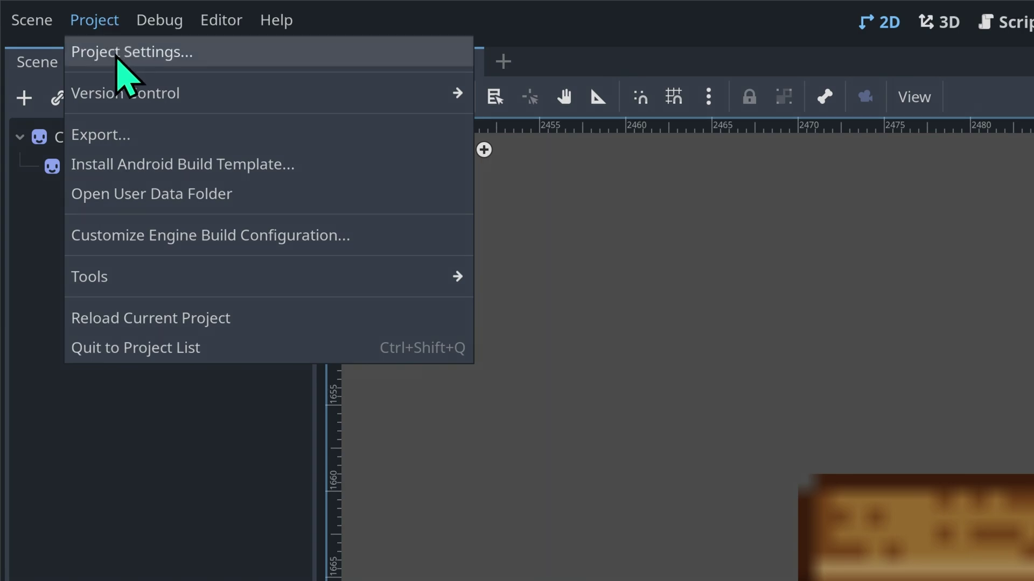
{"action": "left_click", "coordinate": [118, 54]}
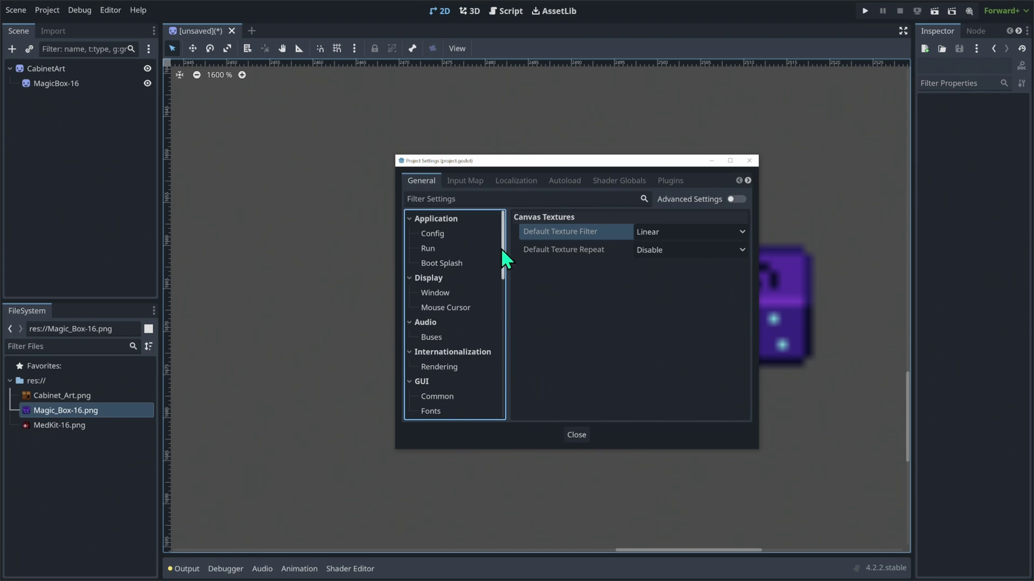
{"action": "left_click_drag", "start_coordinate": [502, 250], "coordinate": [500, 302]}
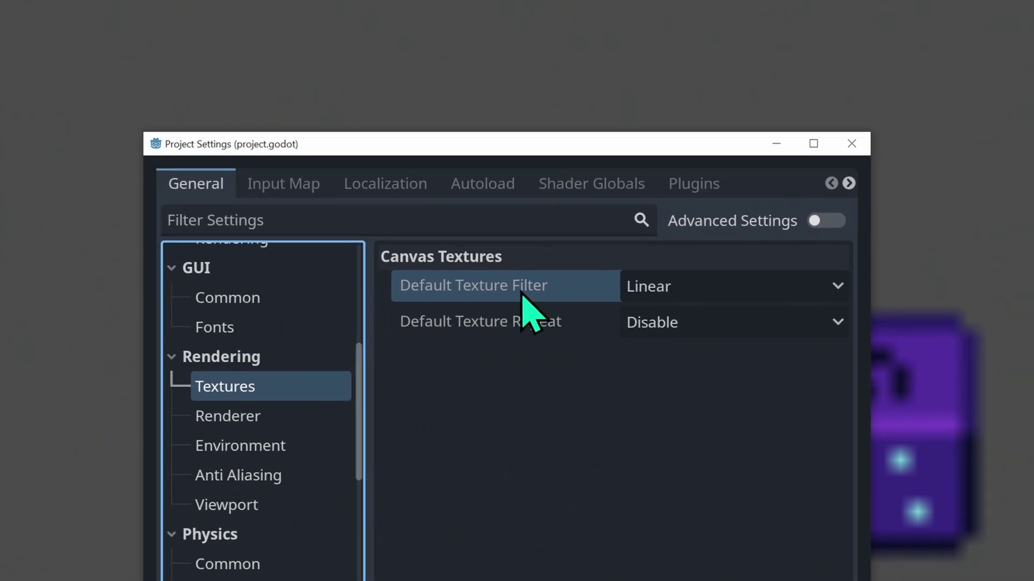
{"action": "left_click", "coordinate": [681, 292]}
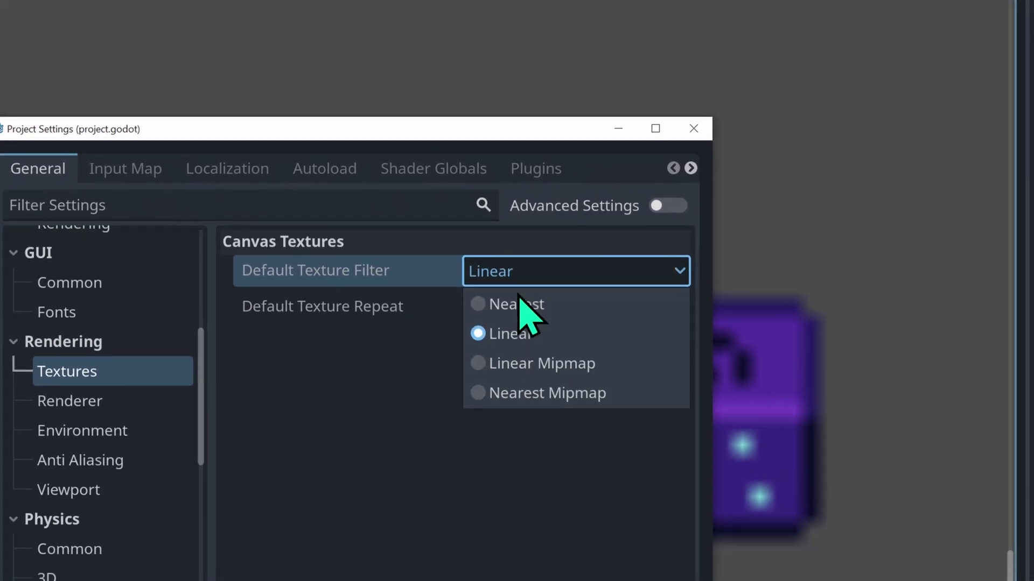
{"action": "left_click", "coordinate": [519, 303]}
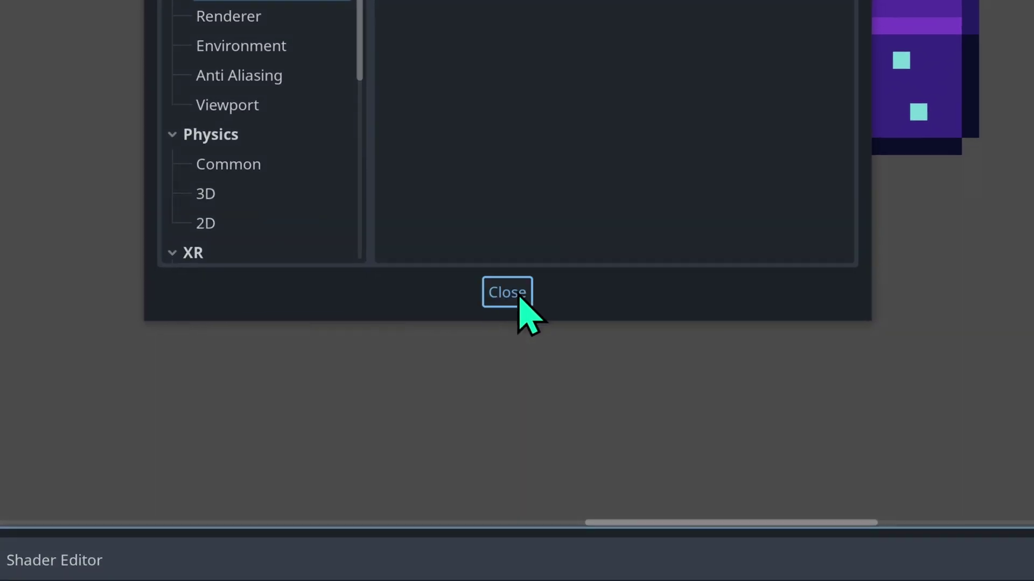
{"action": "left_click", "coordinate": [518, 295]}
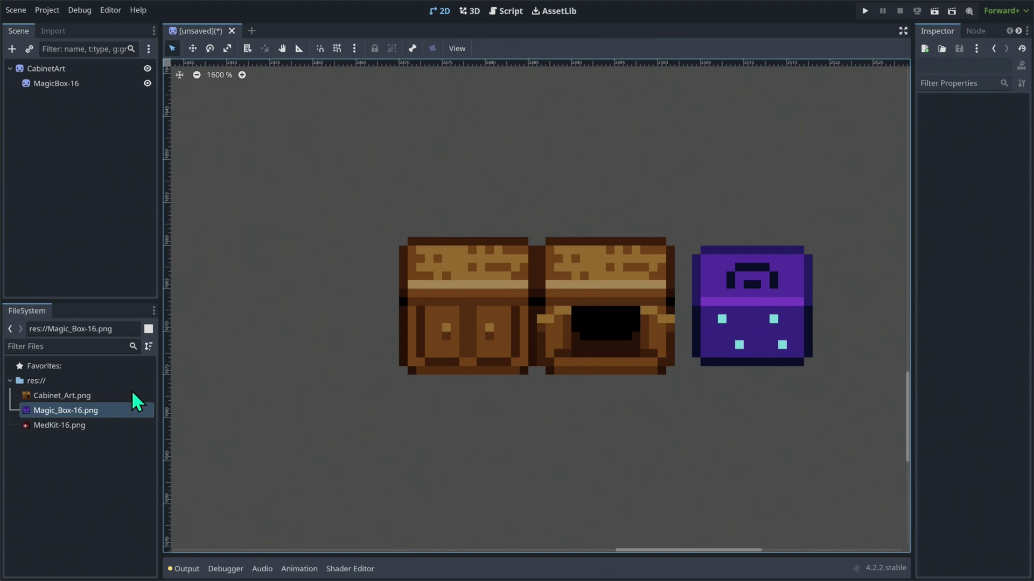
{"action": "left_click", "coordinate": [102, 396]}
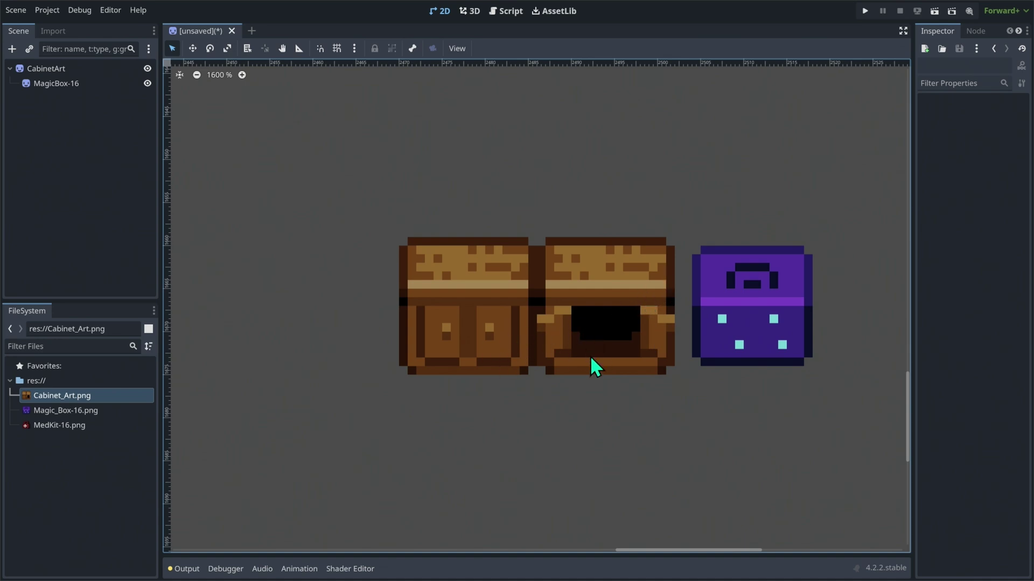
Step: Give the CabinetArt sprite 2 horizontal frames (Hframes 2)
{"action": "left_click", "coordinate": [634, 312]}
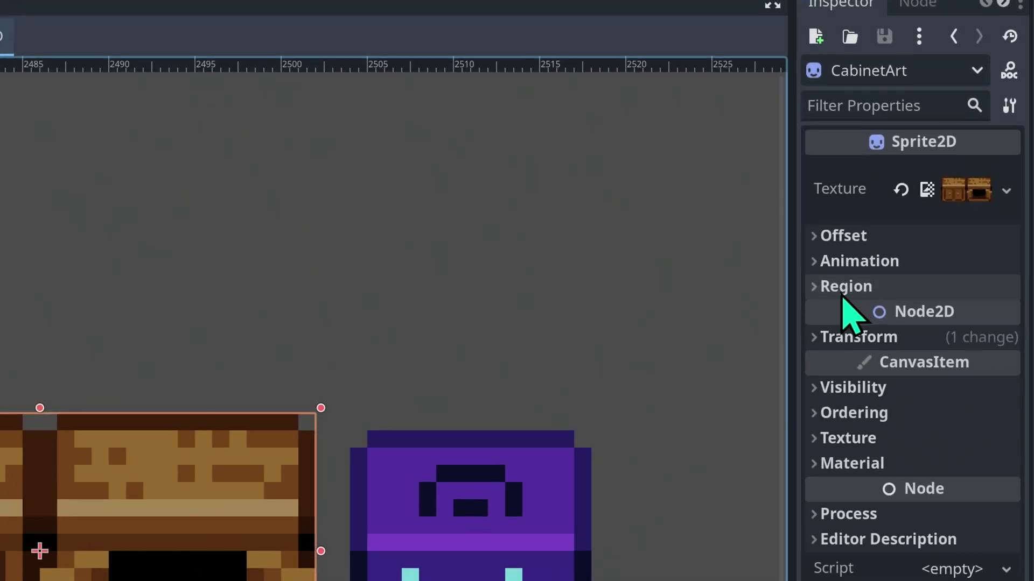
{"action": "left_click", "coordinate": [826, 277]}
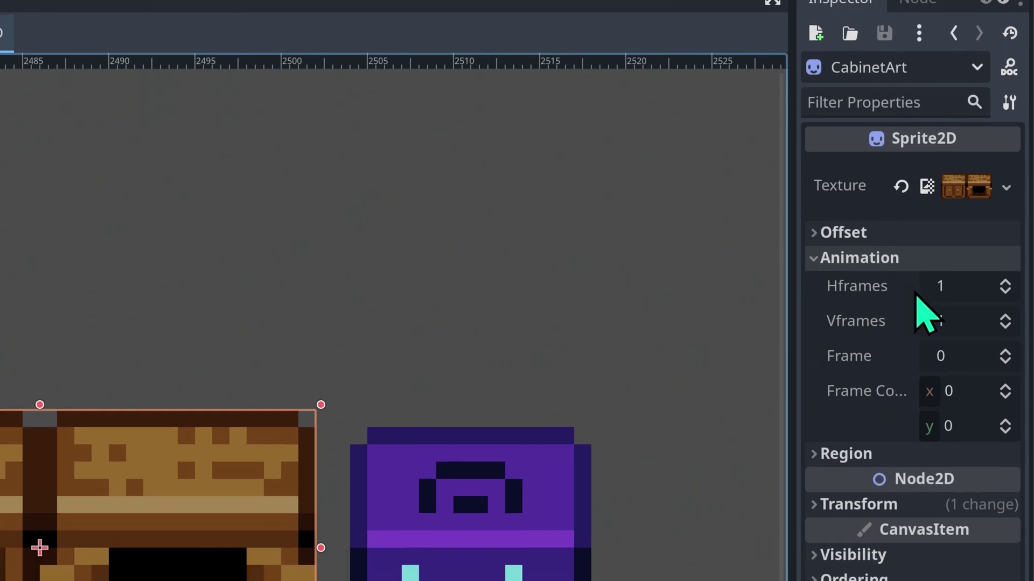
{"action": "left_click", "coordinate": [946, 293]}
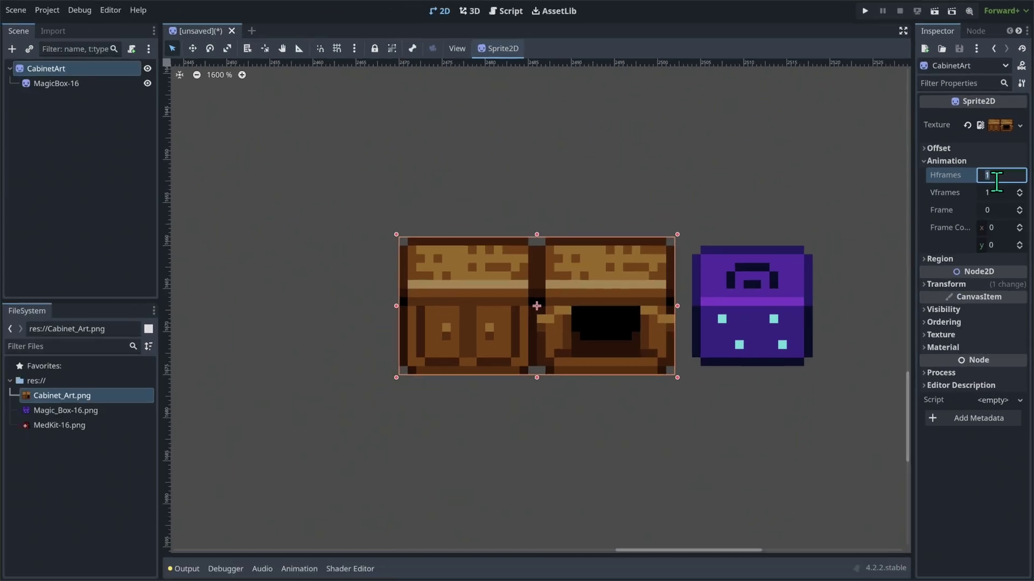
{"action": "type", "text": "2"}
{"action": "left_click", "coordinate": [961, 249]}
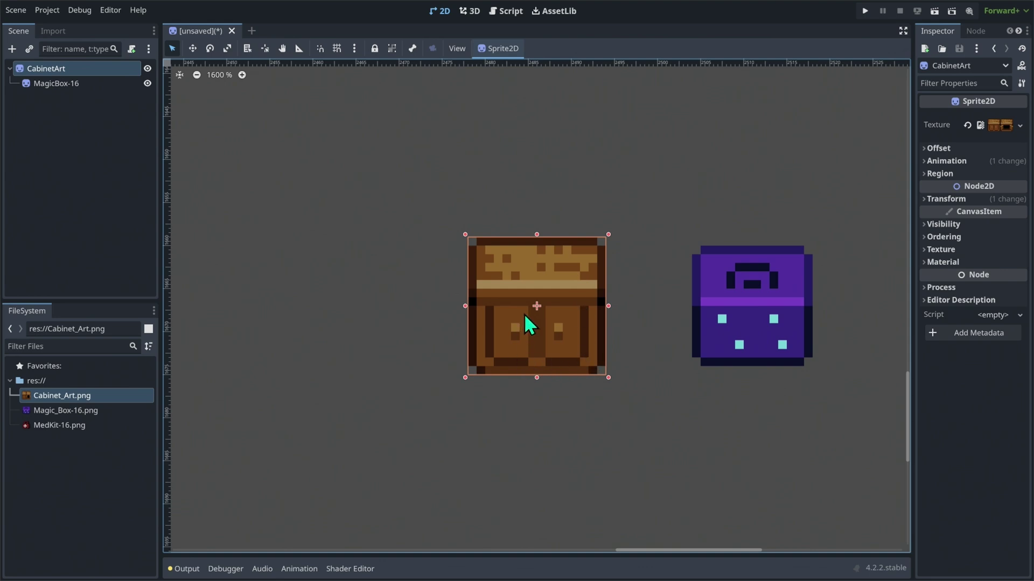
Step: Toggle the cabinet's Frame between 0 and 1, leave the open chest showing, and return to Aseprite
{"action": "left_click", "coordinate": [926, 162]}
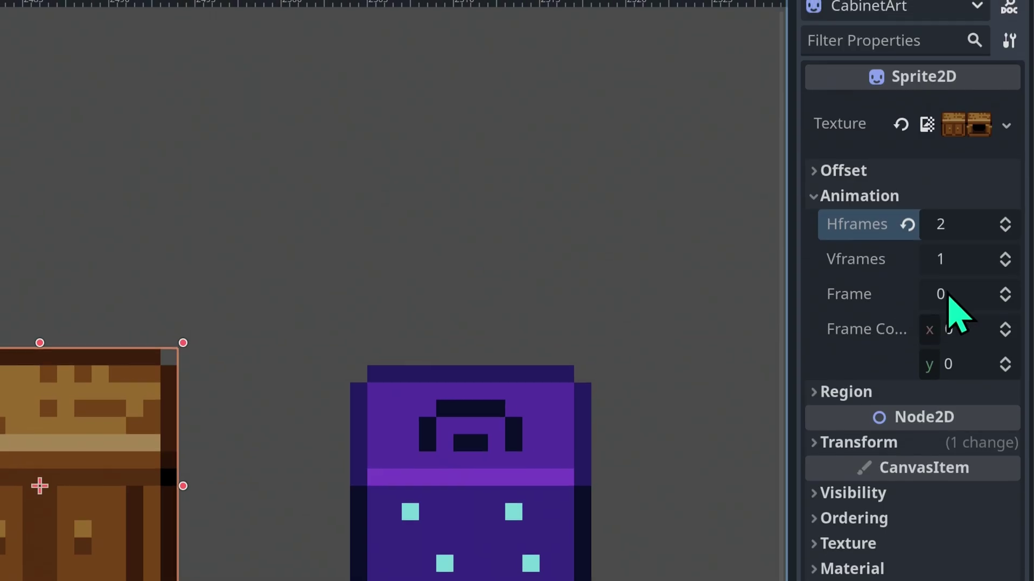
{"action": "left_click", "coordinate": [1005, 290]}
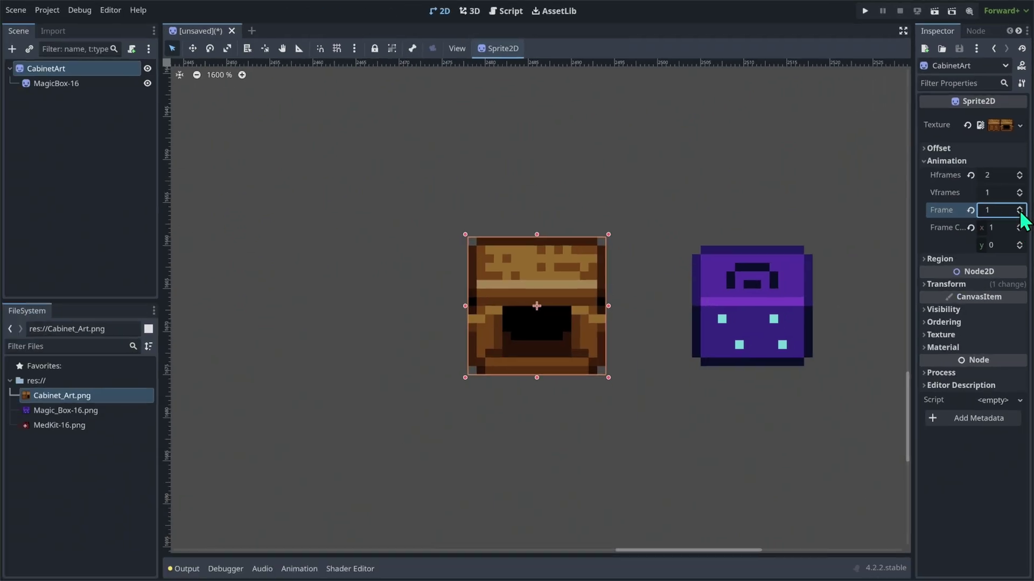
{"action": "left_click", "coordinate": [1019, 212]}
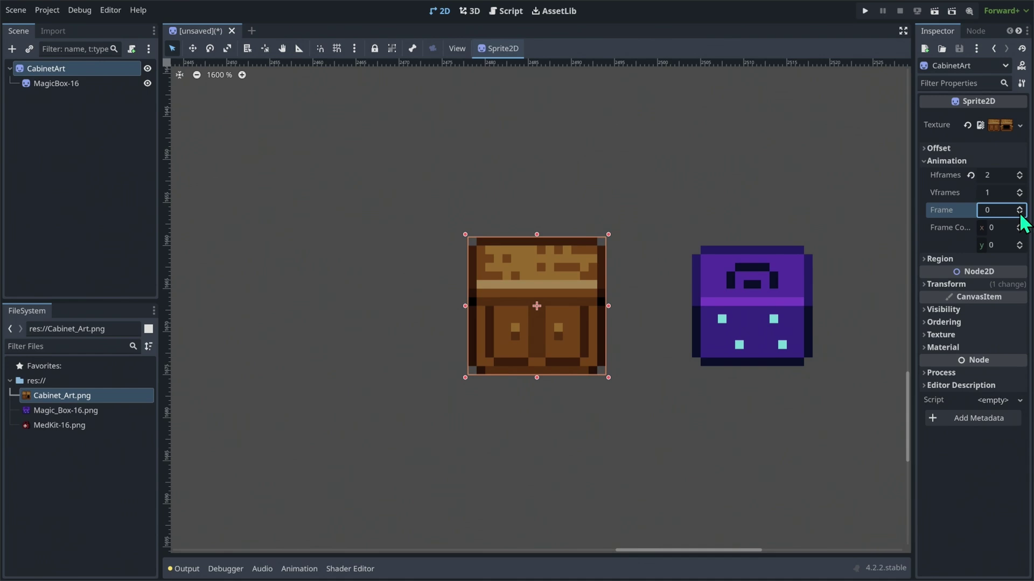
{"action": "left_click", "coordinate": [1019, 208]}
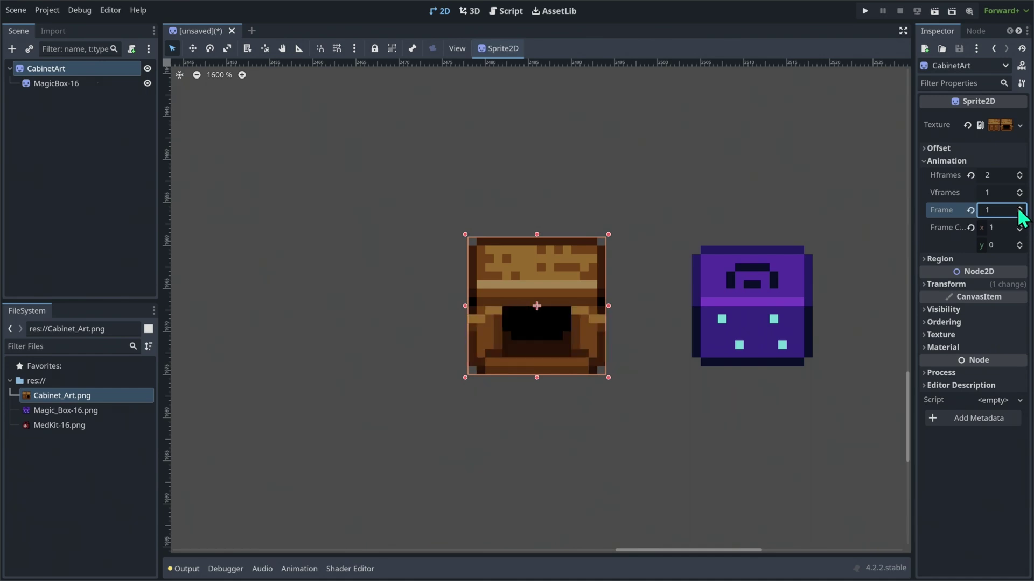
{"action": "left_click", "coordinate": [1020, 213]}
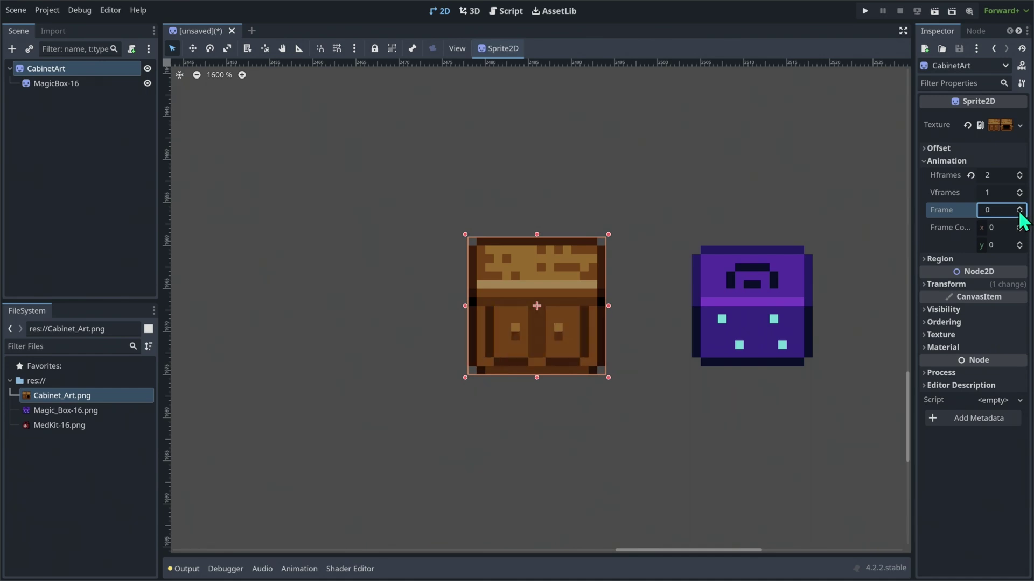
{"action": "left_click", "coordinate": [1020, 208]}
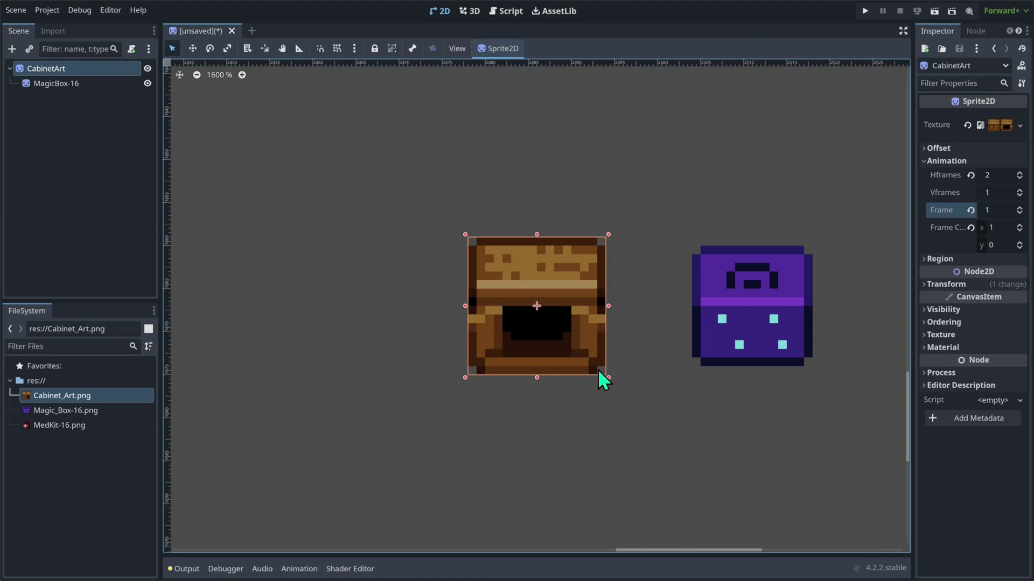
{"action": "key", "text": "alt+Tab"}
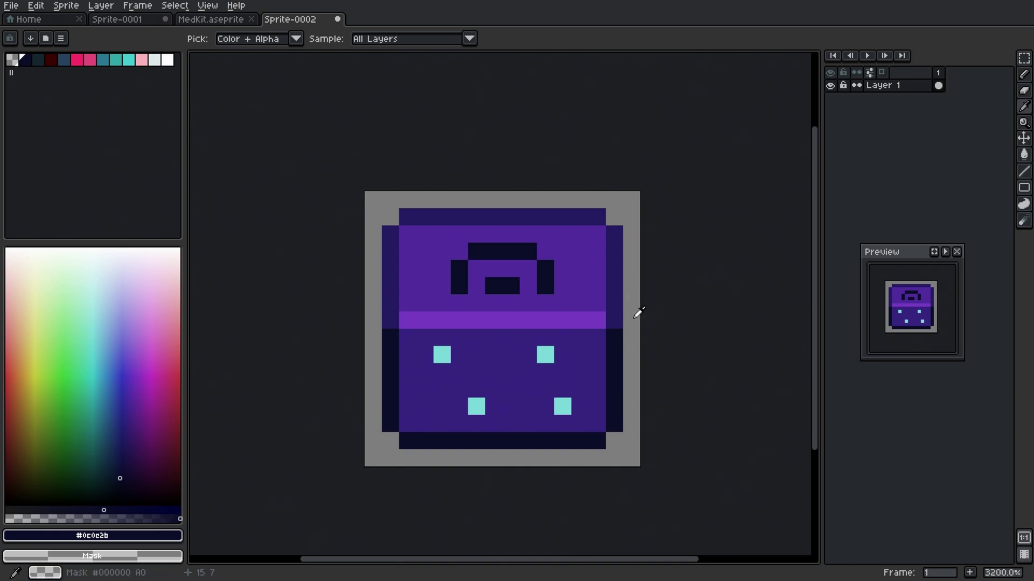
Step: Add a new second frame to the magic box sprite and select it for editing
{"action": "key", "text": "b"}
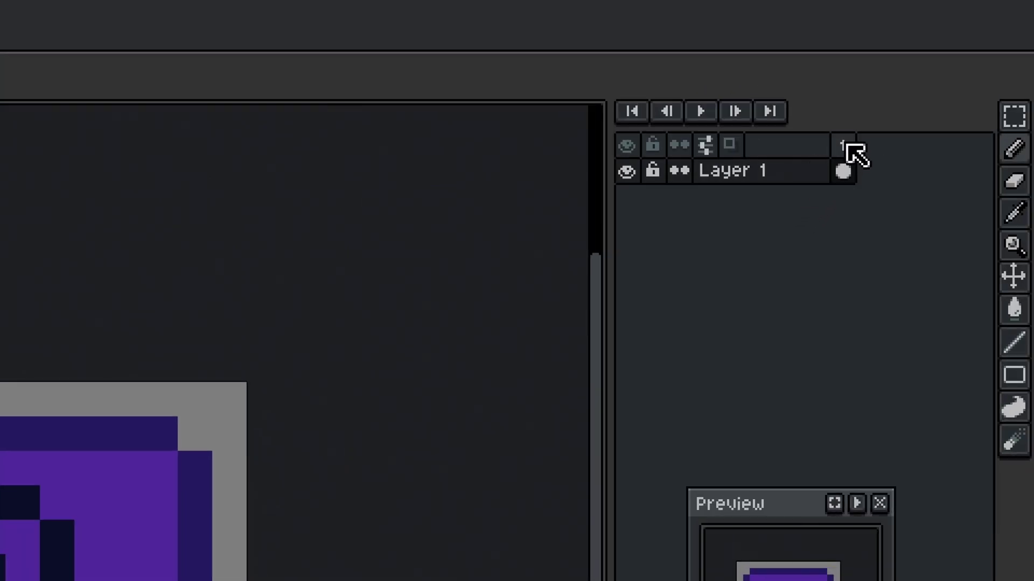
{"action": "right_click", "coordinate": [847, 154]}
{"action": "left_click", "coordinate": [854, 194]}
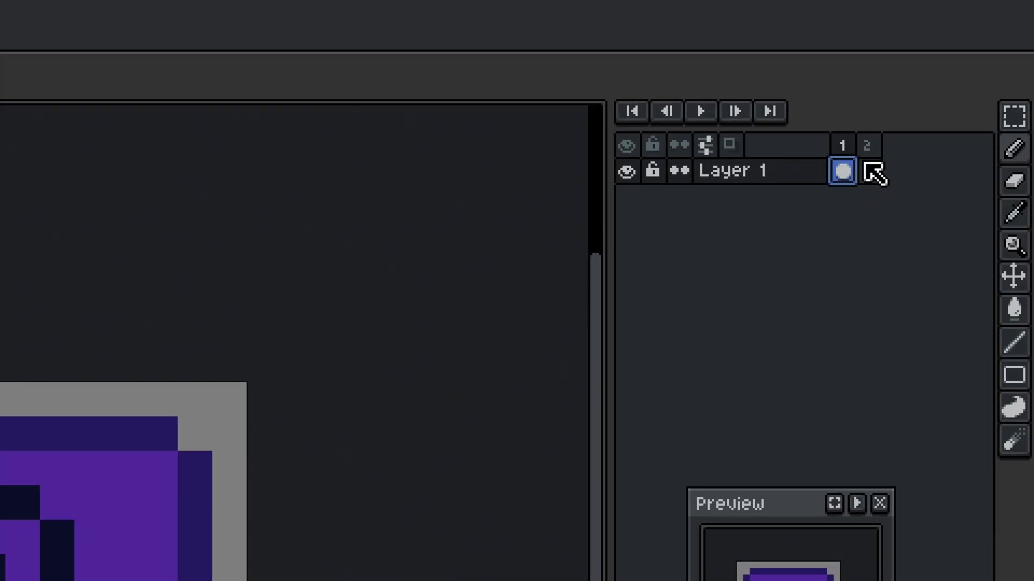
{"action": "left_click", "coordinate": [869, 171]}
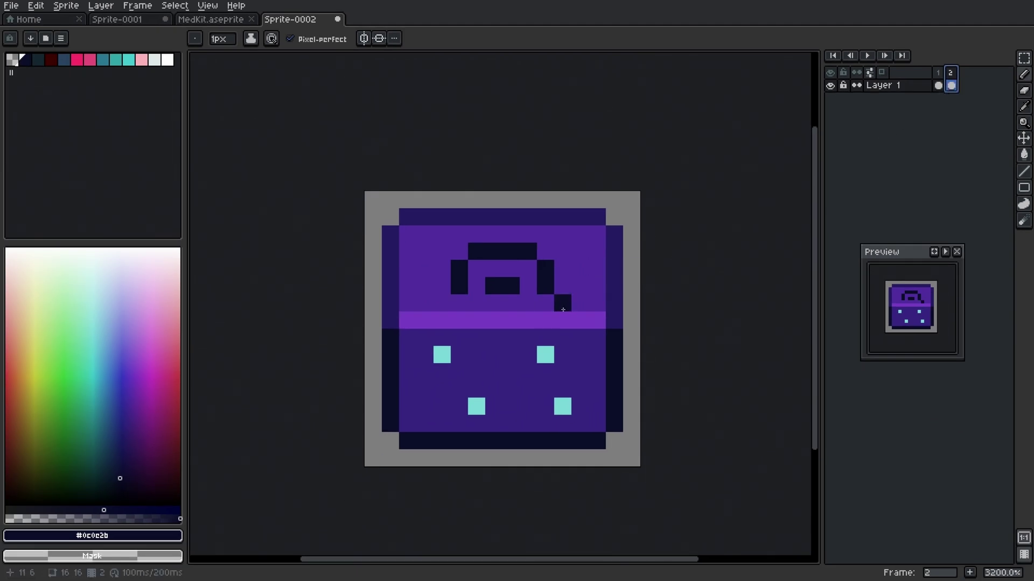
Step: Repaint frame 2's lid as a dark open interior with a #532a94 purple rim, comparing against frame 1
{"action": "mouse_move", "coordinate": [579, 303]}
{"action": "left_mouse_down"}
{"action": "mouse_move", "coordinate": [579, 242]}
{"action": "mouse_move", "coordinate": [569, 240]}
{"action": "mouse_move", "coordinate": [431, 241]}
{"action": "mouse_move", "coordinate": [424, 299]}
{"action": "mouse_move", "coordinate": [547, 259]}
{"action": "mouse_move", "coordinate": [479, 274]}
{"action": "mouse_move", "coordinate": [495, 272]}
{"action": "mouse_move", "coordinate": [444, 246]}
{"action": "mouse_move", "coordinate": [477, 270]}
{"action": "mouse_move", "coordinate": [568, 298]}
{"action": "mouse_move", "coordinate": [528, 255]}
{"action": "mouse_move", "coordinate": [428, 234]}
{"action": "mouse_move", "coordinate": [492, 299]}
{"action": "left_mouse_up"}
{"action": "left_click", "coordinate": [407, 269], "text": "alt"}
{"action": "left_click_drag", "start_coordinate": [425, 234], "coordinate": [580, 234]}
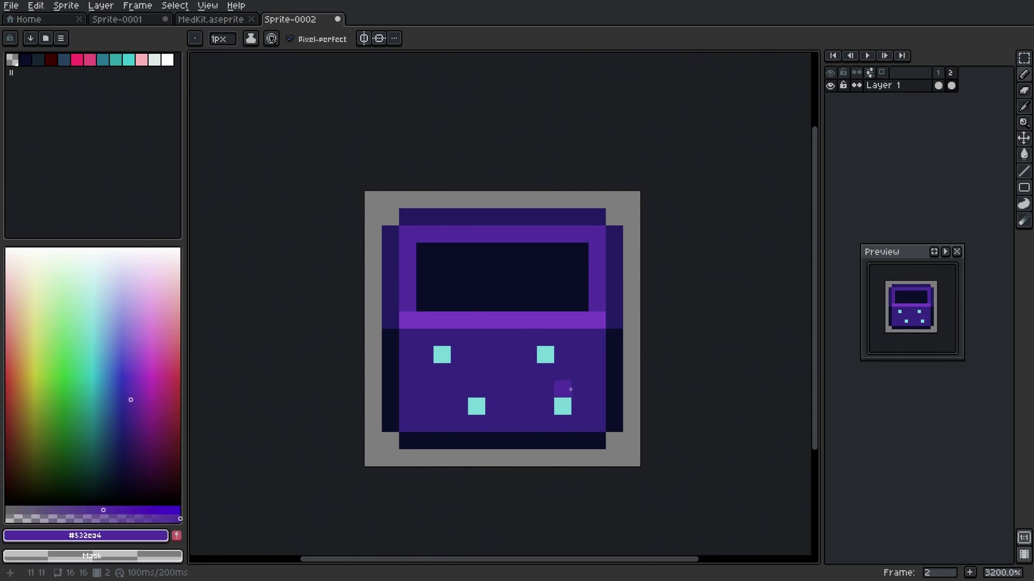
{"action": "left_click", "coordinate": [597, 395], "text": "alt"}
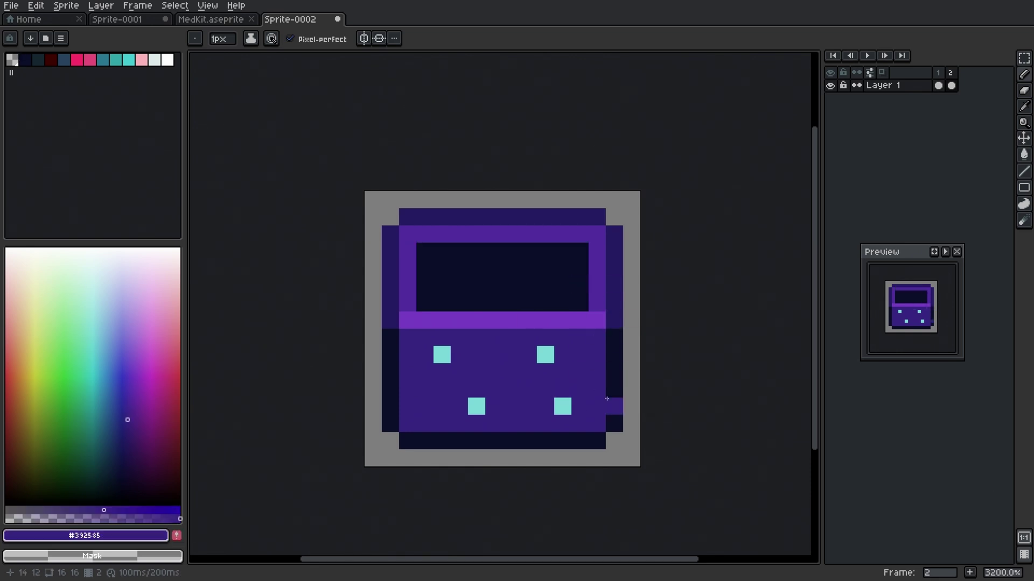
{"action": "left_click", "coordinate": [937, 75]}
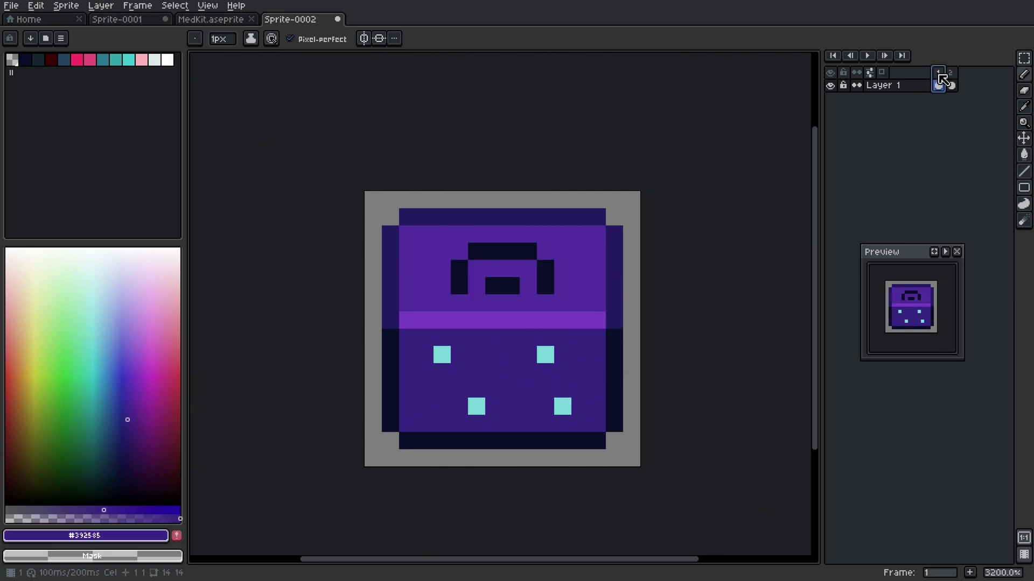
{"action": "left_click", "coordinate": [951, 85]}
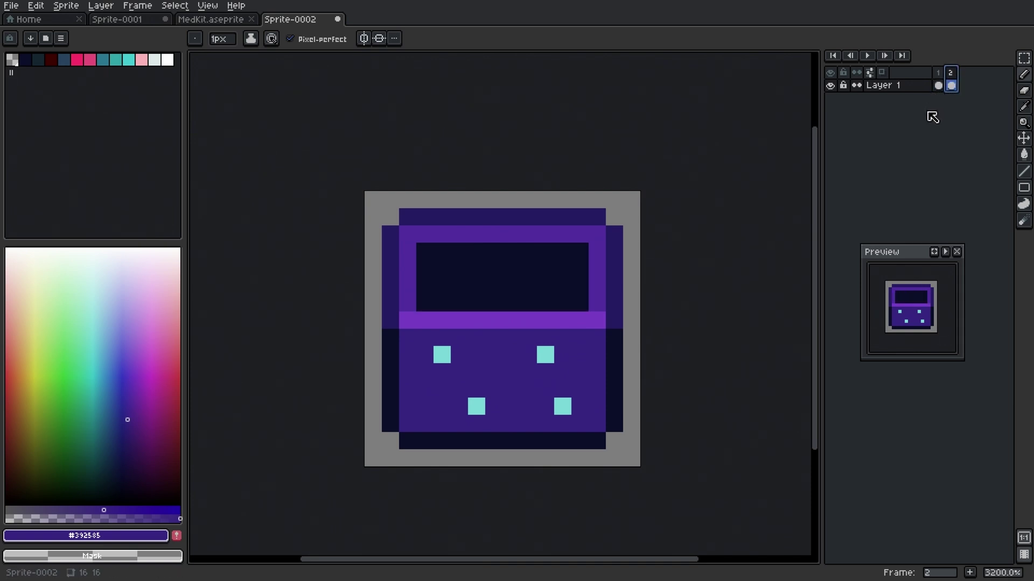
{"action": "left_click", "coordinate": [11, 6]}
Step: Export both frames as a sprite sheet with the output file named Magic_Box_16-Animated
{"action": "mouse_move", "coordinate": [63, 112]}
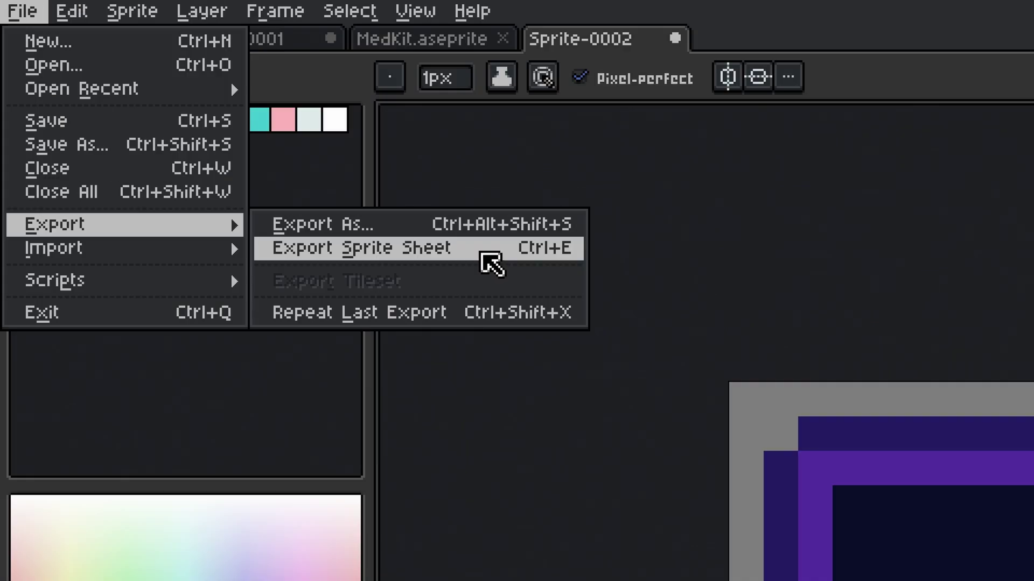
{"action": "left_click", "coordinate": [242, 130]}
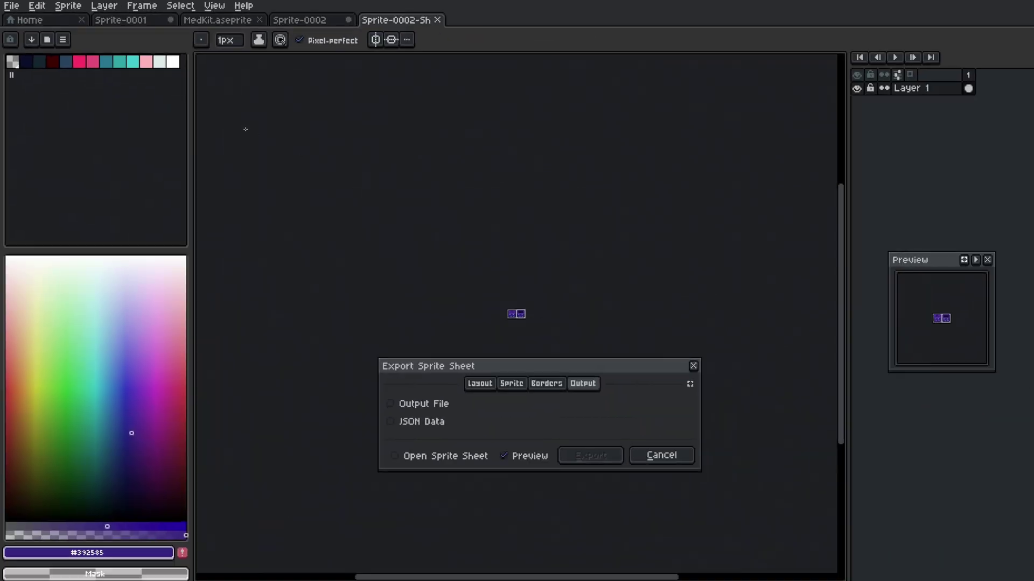
{"action": "scroll", "coordinate": [589, 343], "scroll_direction": "up", "scroll_amount": 9}
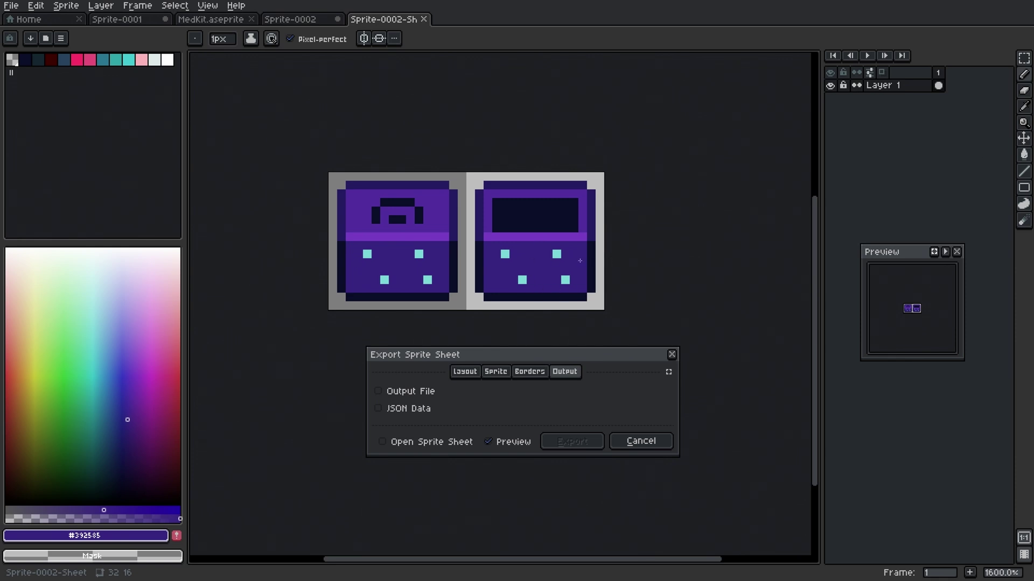
{"action": "double_click", "coordinate": [517, 442]}
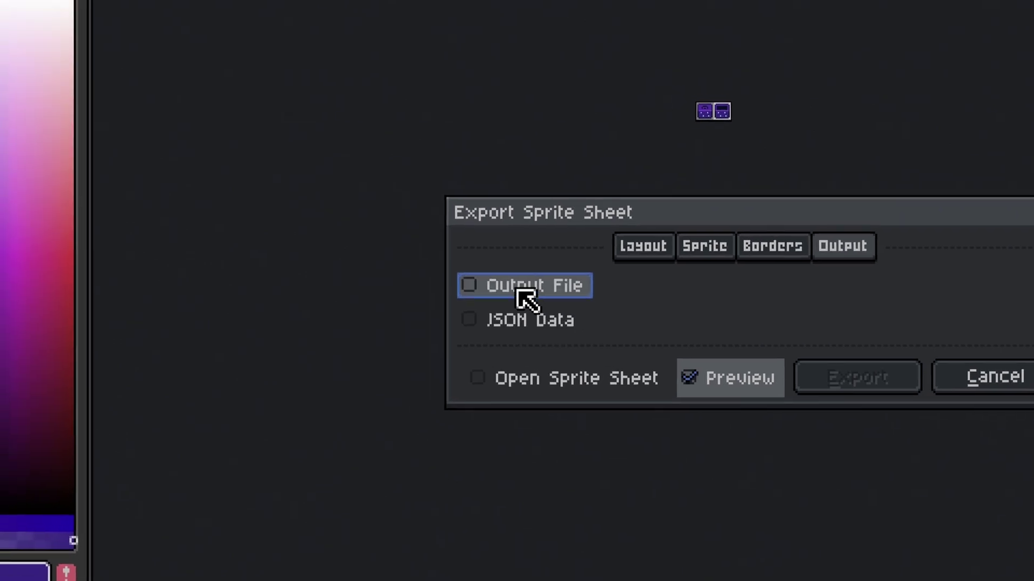
{"action": "left_click", "coordinate": [517, 293]}
{"action": "left_click", "coordinate": [780, 295]}
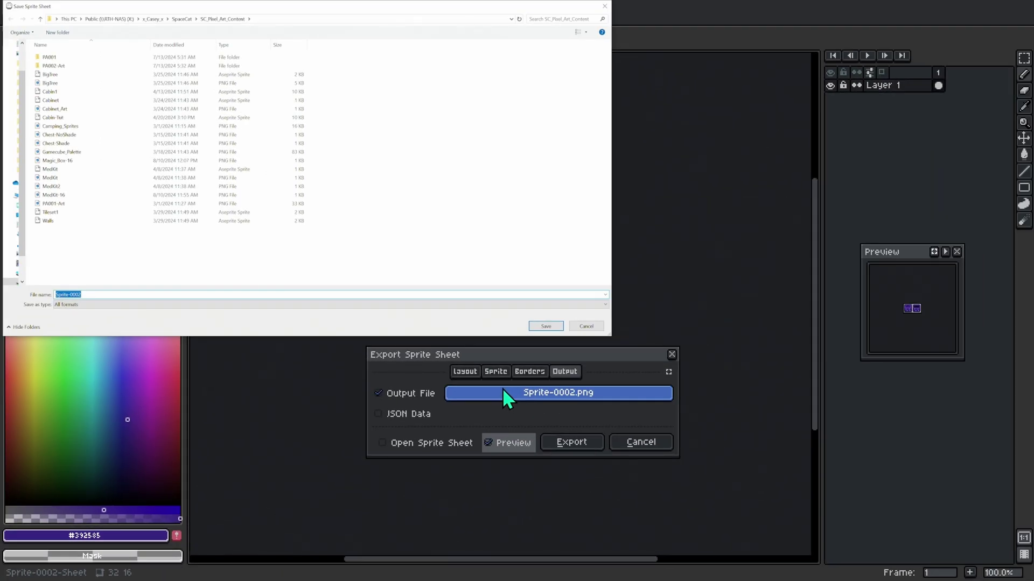
{"action": "type", "text": "Magic_Bo"}
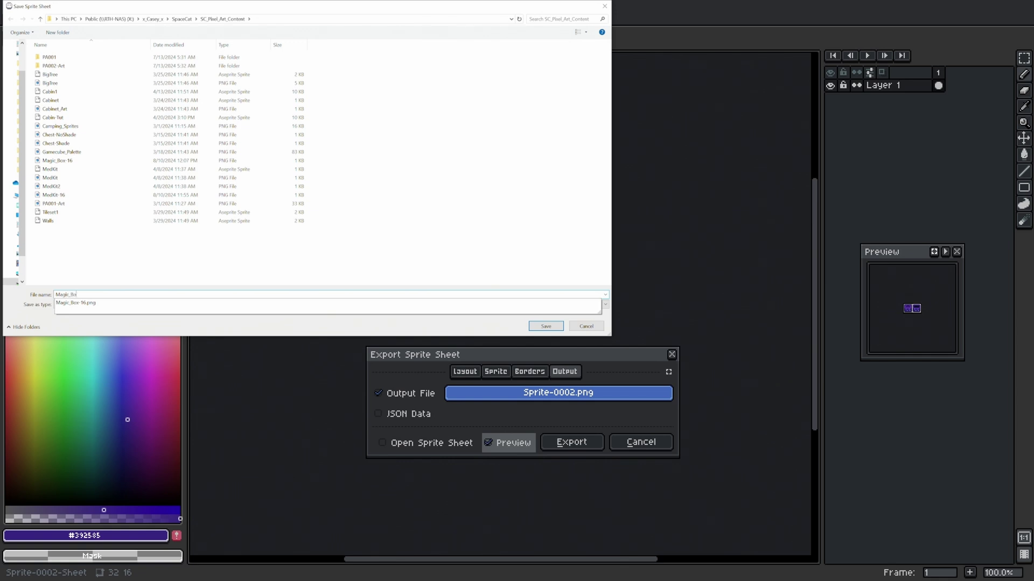
{"action": "type", "text": "x_16-A"}
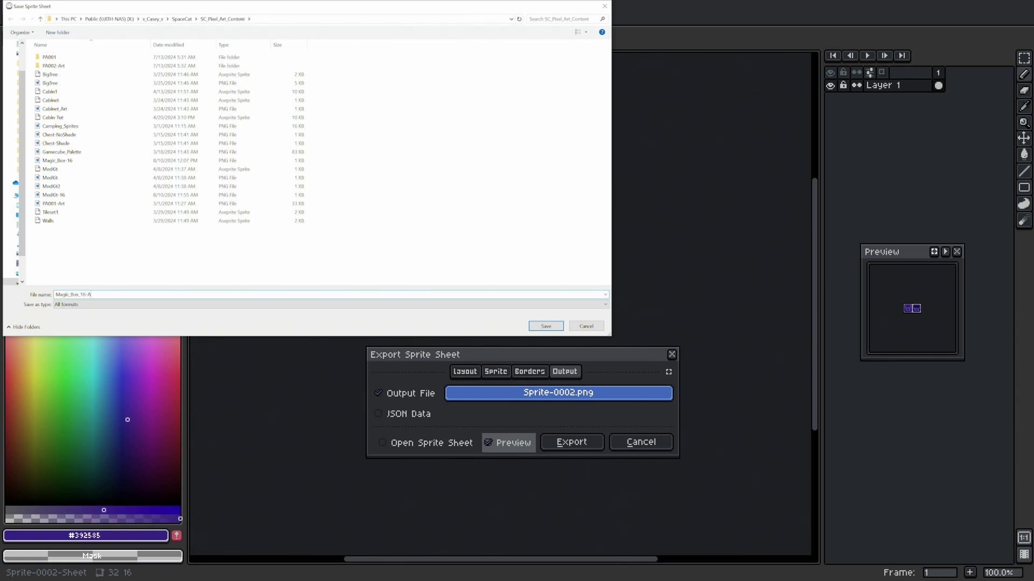
{"action": "type", "text": "nimated"}
{"action": "key", "text": "Return"}
Step: Import the Magic_Box_16-Animated PNG into Godot's FileSystem and place it as a sprite below the cabinet
{"action": "left_click", "coordinate": [578, 442]}
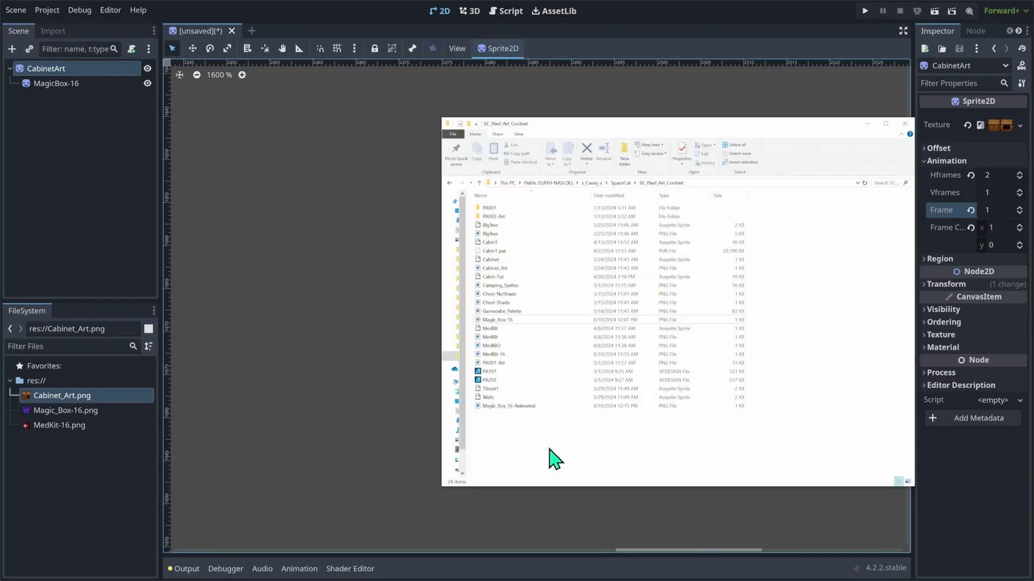
{"action": "left_click", "coordinate": [520, 408]}
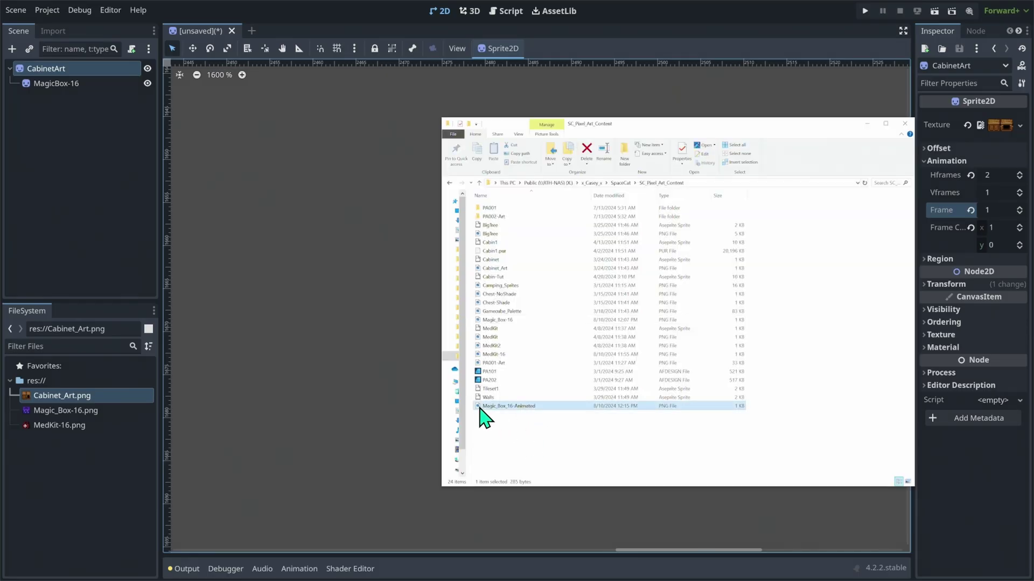
{"action": "left_click_drag", "start_coordinate": [484, 417], "coordinate": [103, 491]}
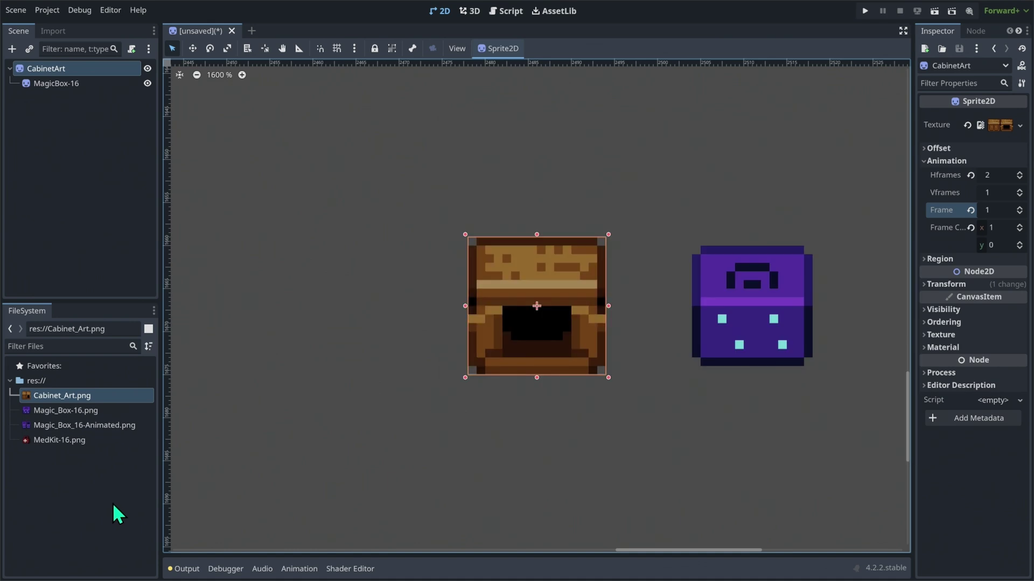
{"action": "left_click_drag", "start_coordinate": [81, 426], "coordinate": [646, 449]}
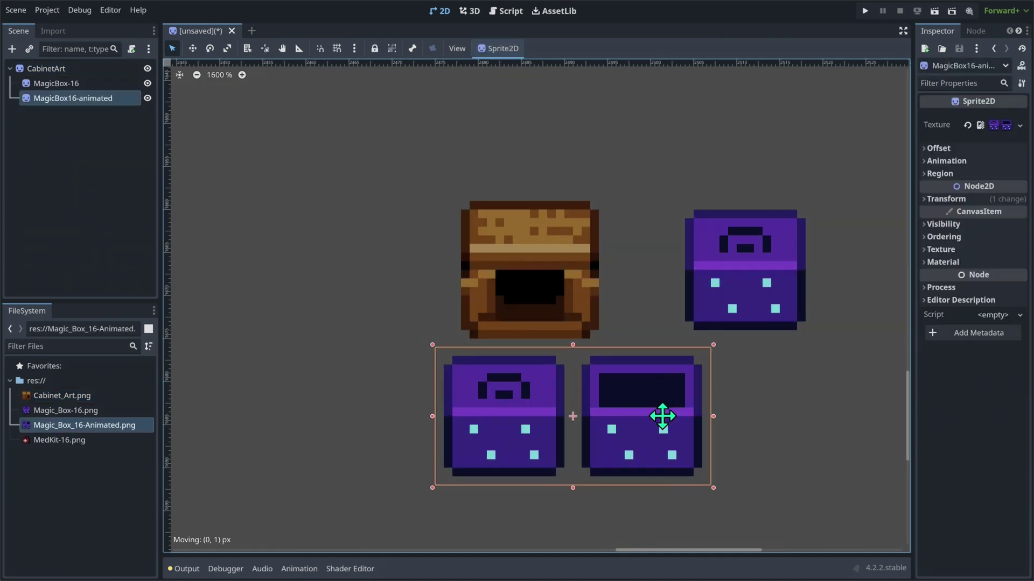
Step: Set the magic box sprite's Hframes to 2 and flip its Frame between closed and open, ending on the open lid
{"action": "left_click", "coordinate": [931, 161]}
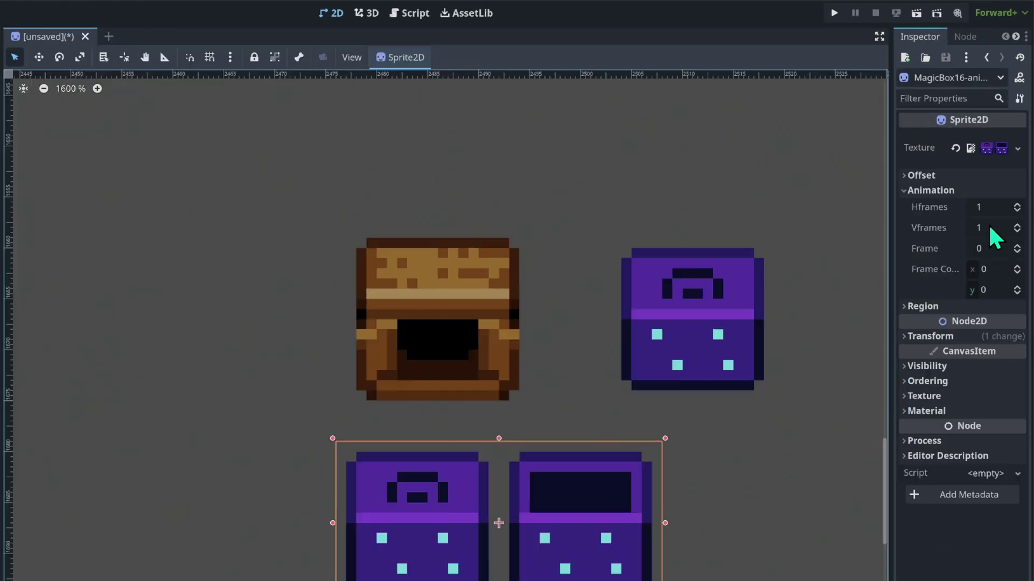
{"action": "left_click", "coordinate": [992, 178]}
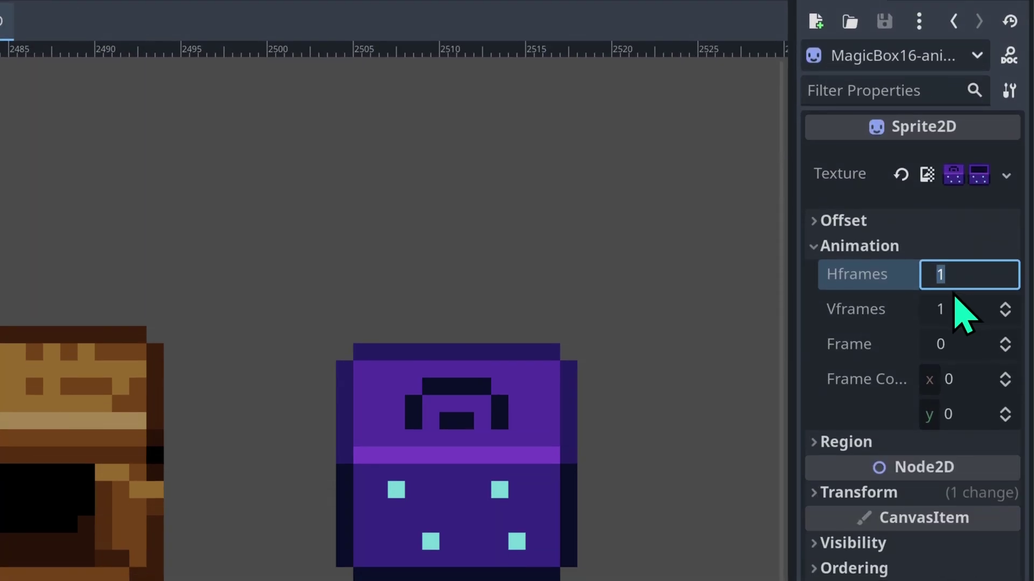
{"action": "type", "text": "2"}
{"action": "key", "text": "Return"}
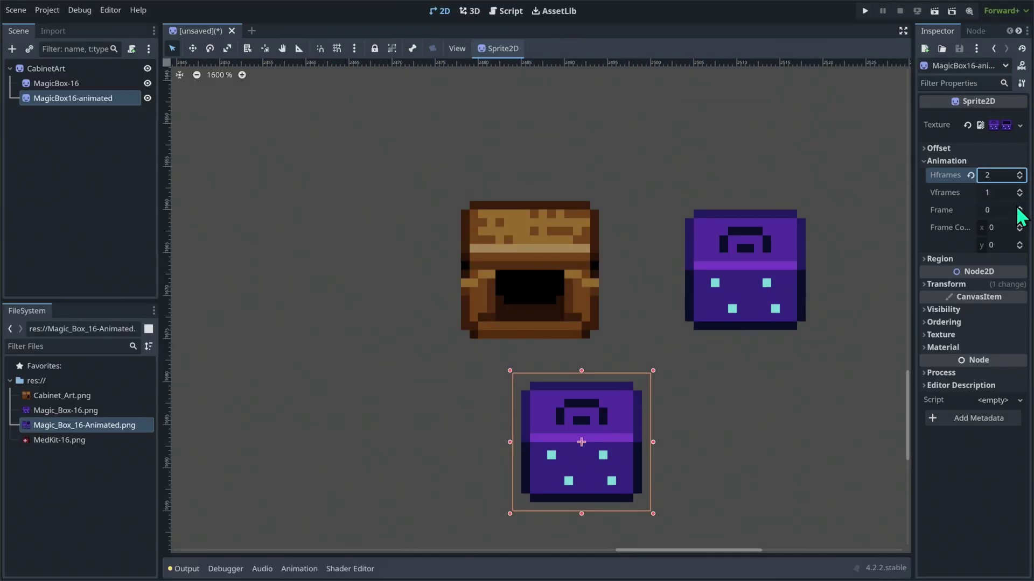
{"action": "left_click", "coordinate": [1018, 208]}
{"action": "left_click", "coordinate": [1018, 212]}
{"action": "left_click", "coordinate": [1019, 207]}
{"action": "left_click", "coordinate": [1019, 213]}
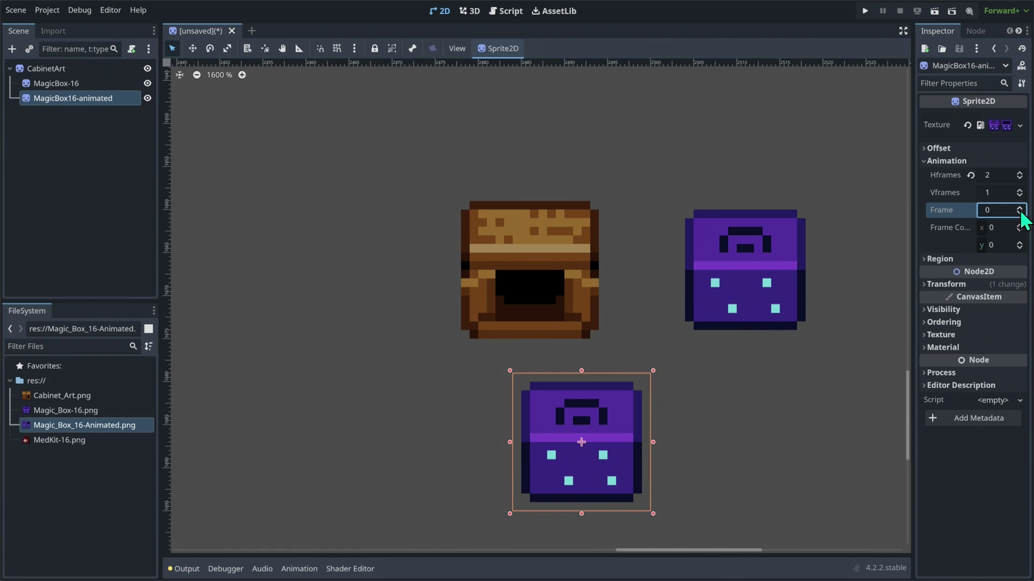
{"action": "left_click", "coordinate": [1019, 208]}
{"action": "left_click", "coordinate": [1019, 212]}
{"action": "left_click", "coordinate": [1018, 208]}
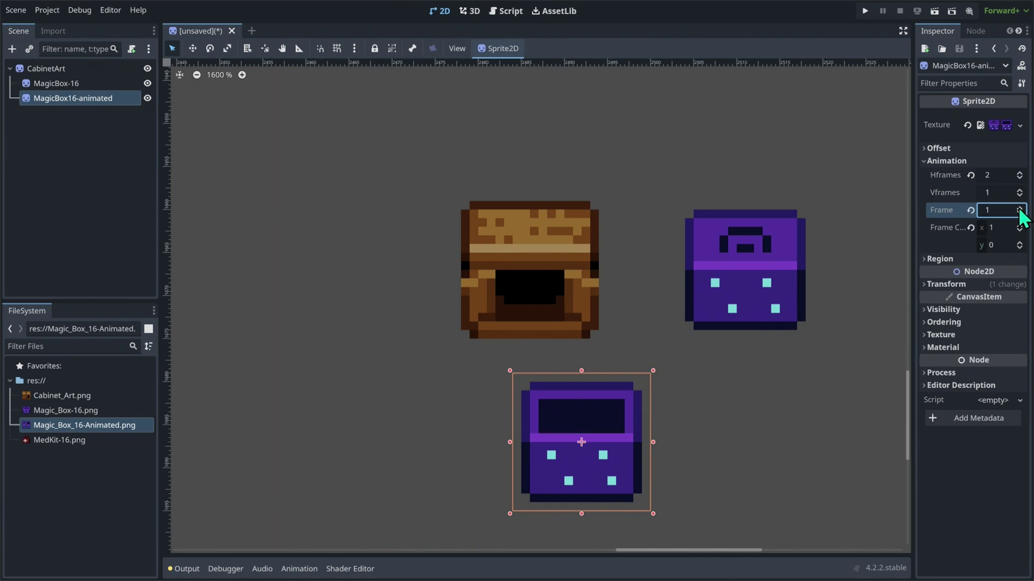
{"action": "left_click", "coordinate": [1019, 213]}
{"action": "left_click", "coordinate": [1018, 208]}
{"action": "left_click", "coordinate": [1019, 213]}
{"action": "left_click", "coordinate": [1019, 207]}
{"action": "left_click", "coordinate": [661, 368]}
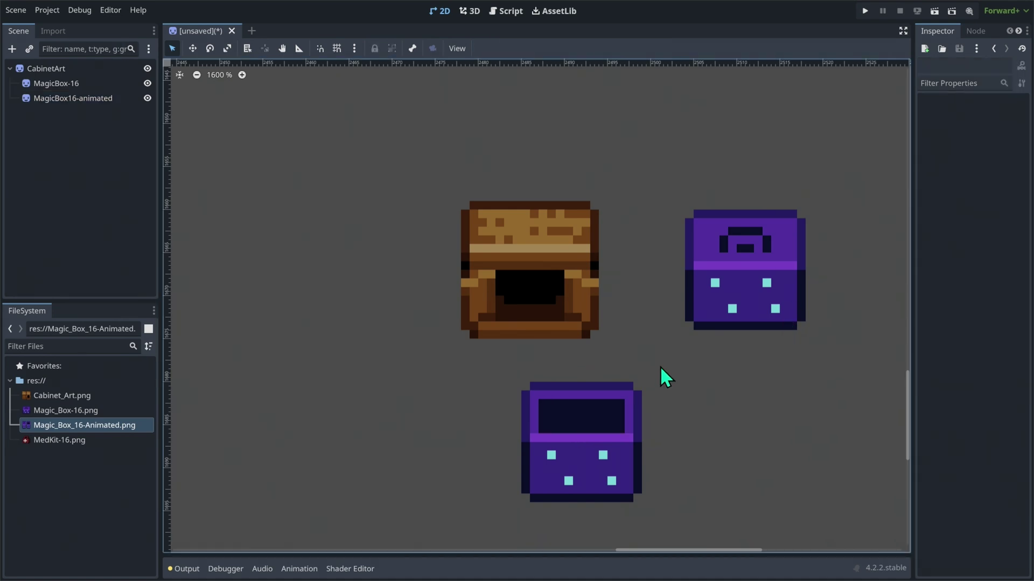
{"action": "scroll", "coordinate": [660, 330], "scroll_direction": "right", "scroll_amount": 10}
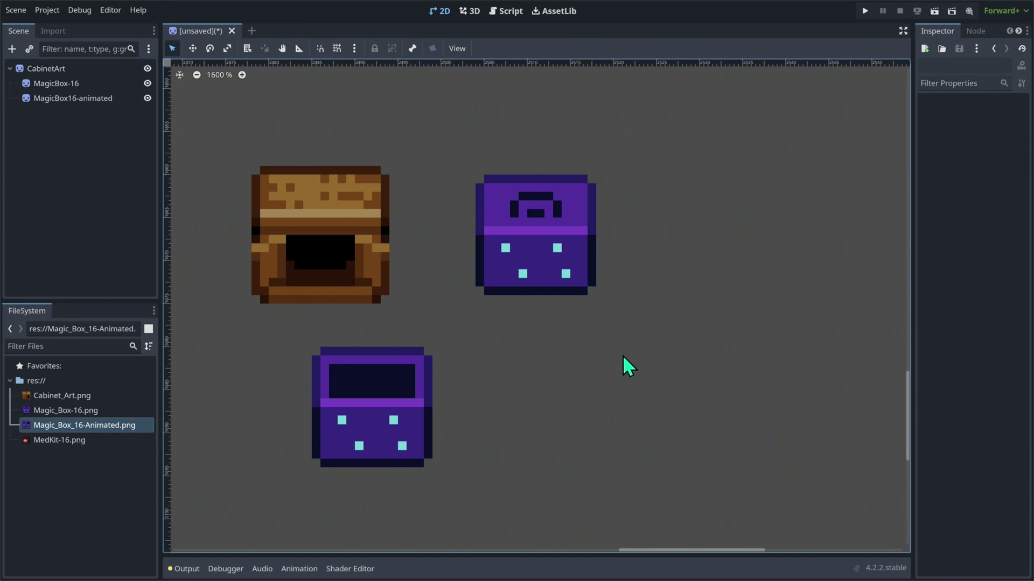
{"action": "mouse_move", "coordinate": [669, 127]}
{"action": "left_mouse_down"}
{"action": "mouse_move", "coordinate": [799, 329]}
{"action": "mouse_move", "coordinate": [770, 284]}
{"action": "mouse_move", "coordinate": [760, 304]}
{"action": "left_mouse_up"}
{"action": "mouse_move", "coordinate": [476, 452]}
{"action": "left_mouse_down"}
{"action": "mouse_move", "coordinate": [635, 451]}
{"action": "mouse_move", "coordinate": [622, 480]}
{"action": "left_mouse_up"}
{"action": "mouse_move", "coordinate": [525, 226]}
{"action": "left_mouse_down"}
{"action": "mouse_move", "coordinate": [680, 365]}
{"action": "mouse_move", "coordinate": [657, 388]}
{"action": "left_mouse_up"}
{"action": "mouse_move", "coordinate": [632, 191]}
{"action": "left_mouse_down"}
{"action": "mouse_move", "coordinate": [729, 341]}
{"action": "mouse_move", "coordinate": [717, 349]}
{"action": "left_mouse_up"}
{"action": "mouse_move", "coordinate": [814, 118]}
{"action": "left_mouse_down"}
{"action": "mouse_move", "coordinate": [872, 282]}
{"action": "mouse_move", "coordinate": [886, 241]}
{"action": "left_mouse_up"}
{"action": "left_click_drag", "start_coordinate": [501, 354], "coordinate": [657, 428]}
{"action": "left_click_drag", "start_coordinate": [501, 518], "coordinate": [670, 527]}
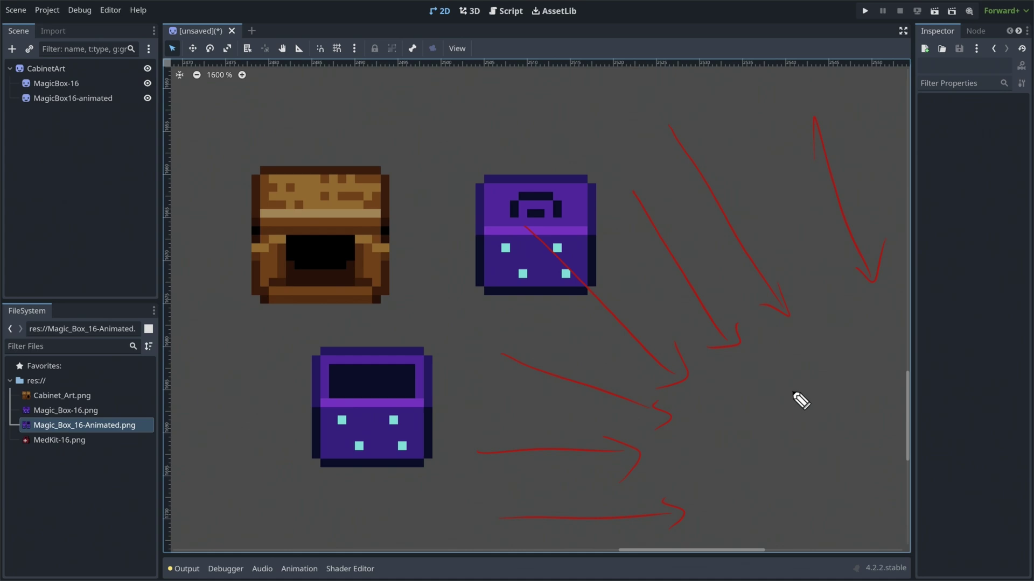